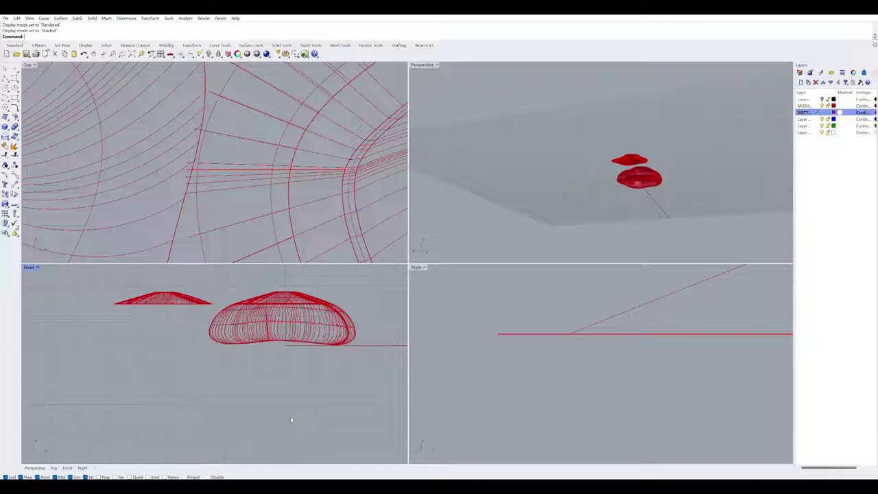
Draw a degree-3 curve in the Front view from the large cap's lower-left edge, bending down and inward as a stem profile
scroll(289, 249, down, 6)
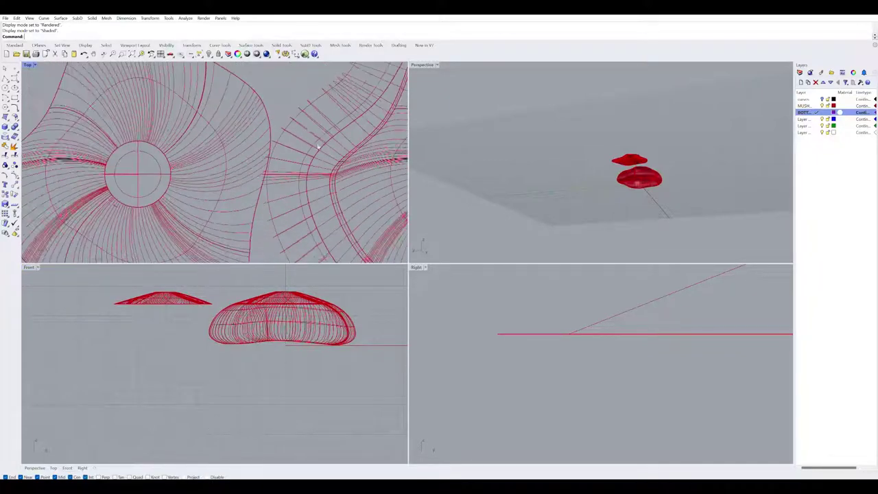
scroll(239, 350, up, 1)
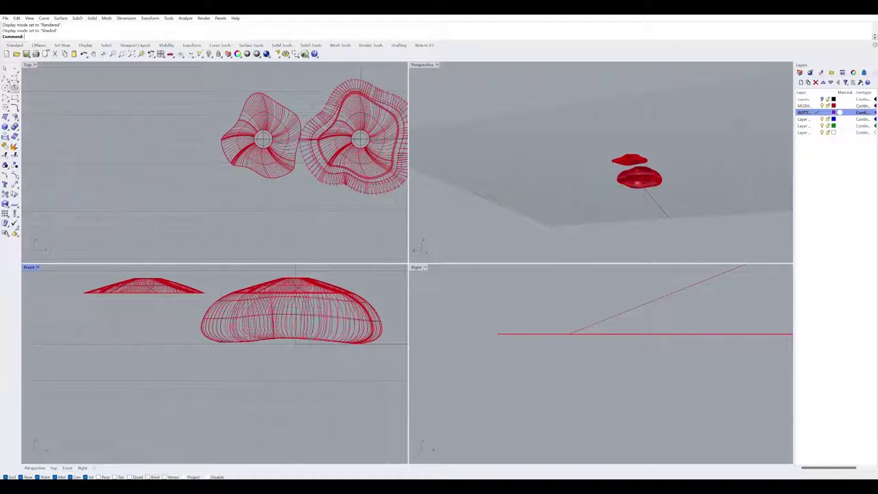
click(15, 81)
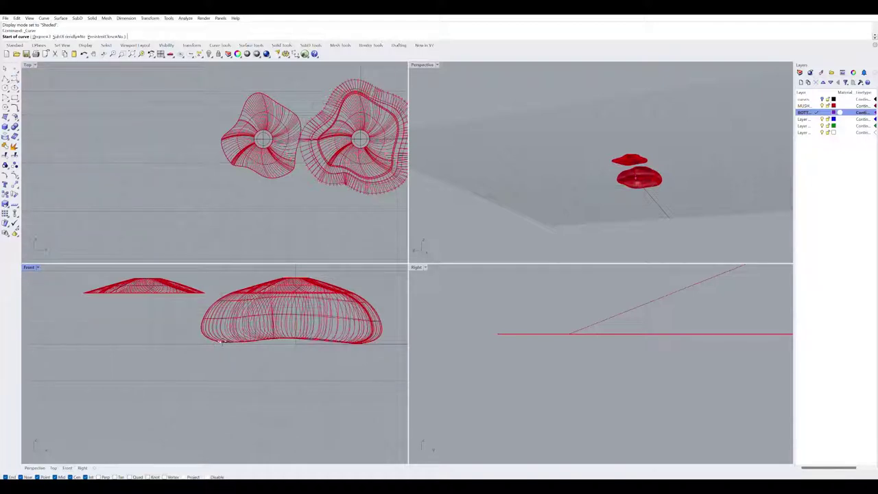
click(220, 341)
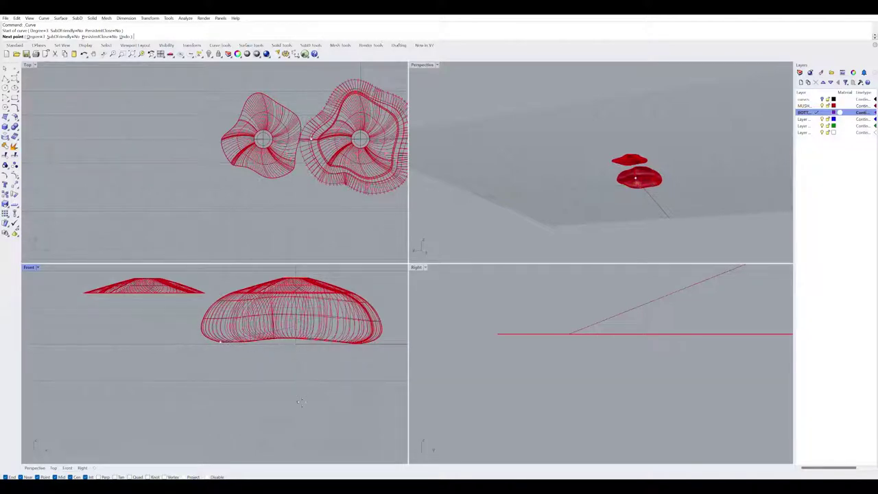
click(253, 369)
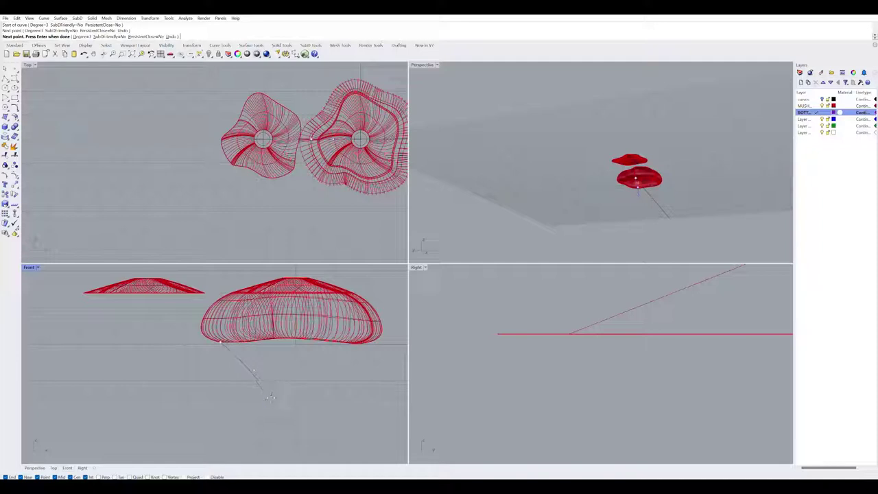
click(278, 397)
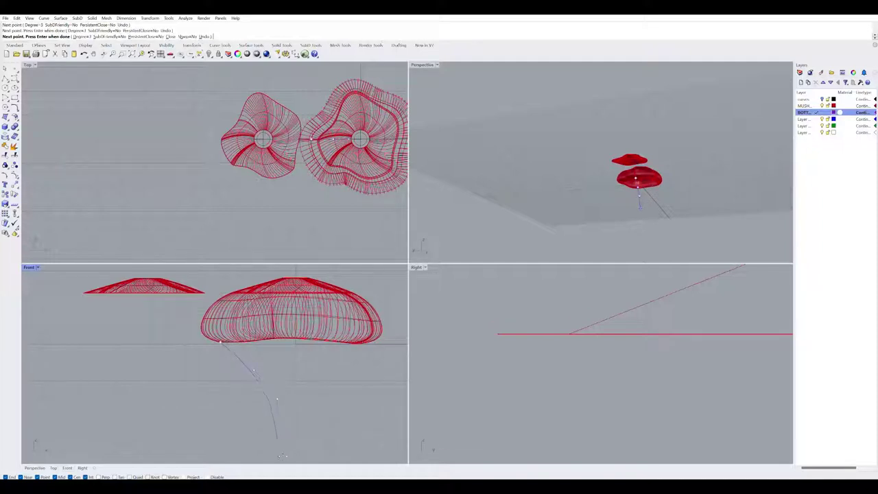
scroll(282, 456, down, 3)
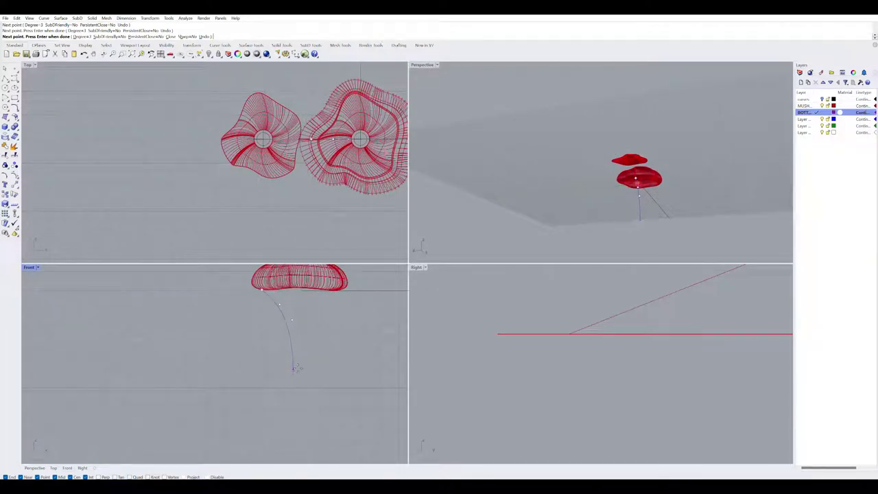
click(294, 366)
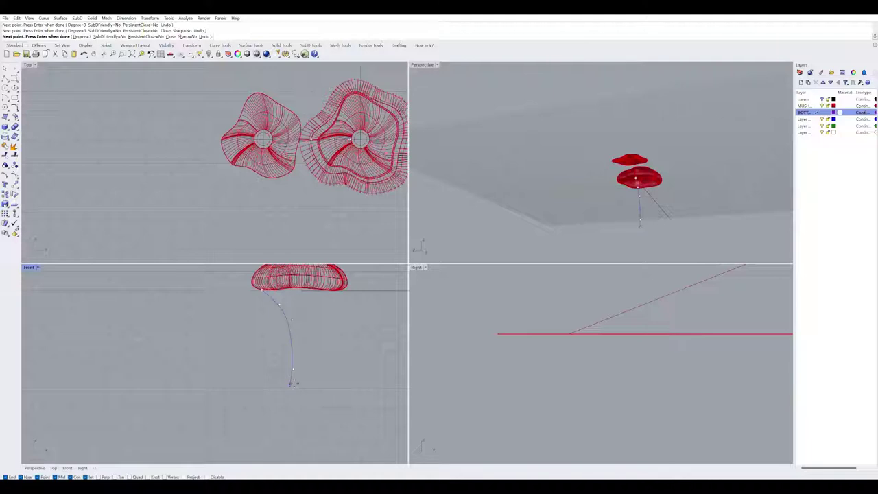
key(Return)
Draw a horizontal polyline in the Front view crossing the stem curve just above its lower end
scroll(294, 370, up, 9)
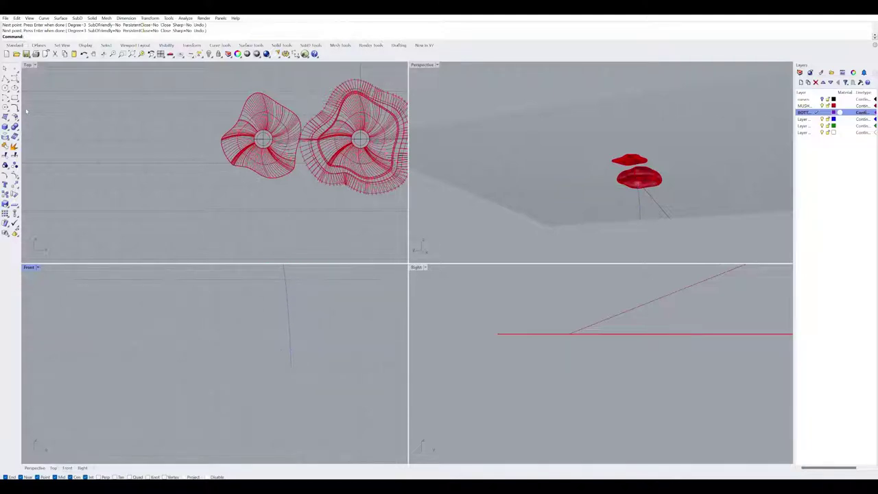
click(6, 79)
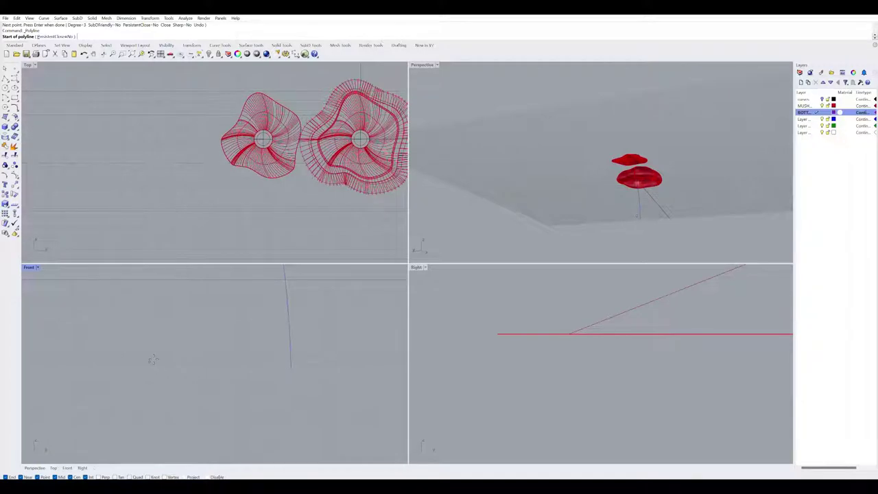
click(153, 364)
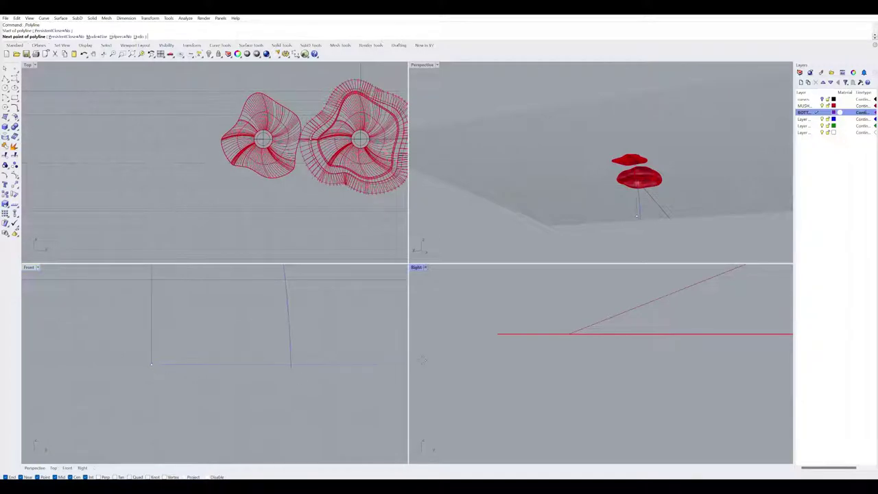
click(382, 364)
key(Return)
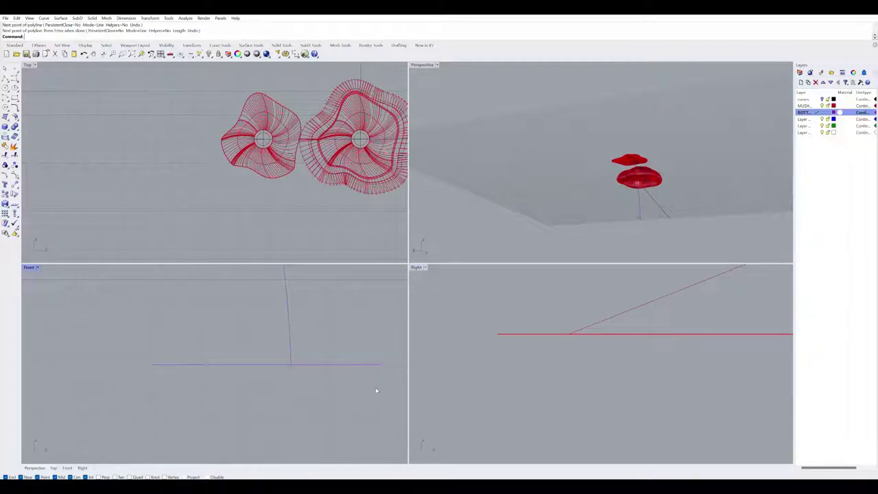
Trim off the part of the stem curve that extends below the horizontal line
click(280, 363)
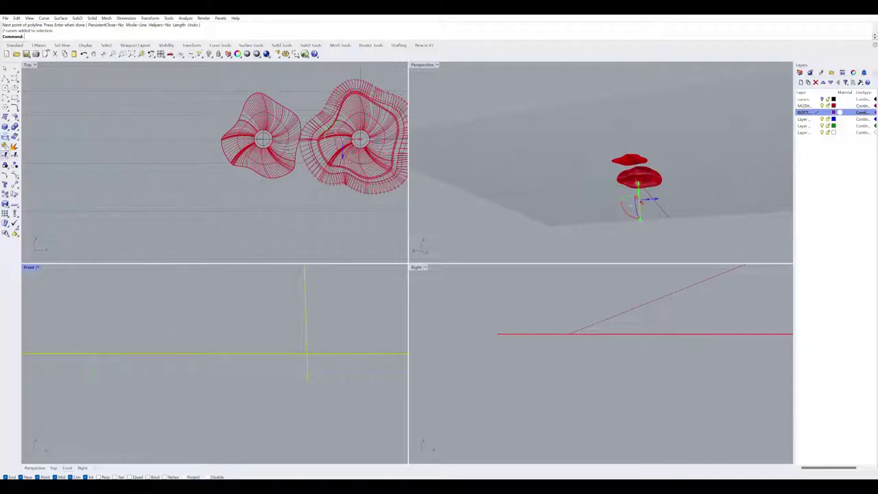
click(6, 155)
click(305, 360)
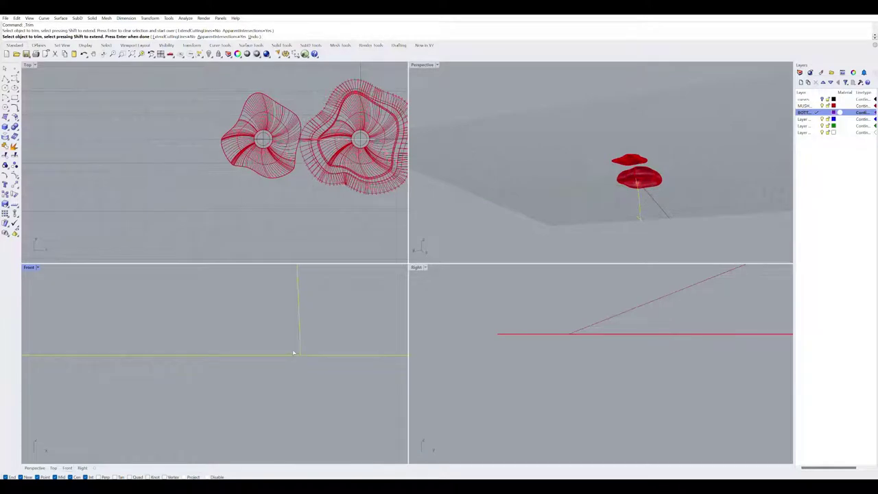
key(Return)
Scale the horizontal base line so it extends well beyond both sides of the stem curve
scroll(290, 352, down, 3)
click(281, 362)
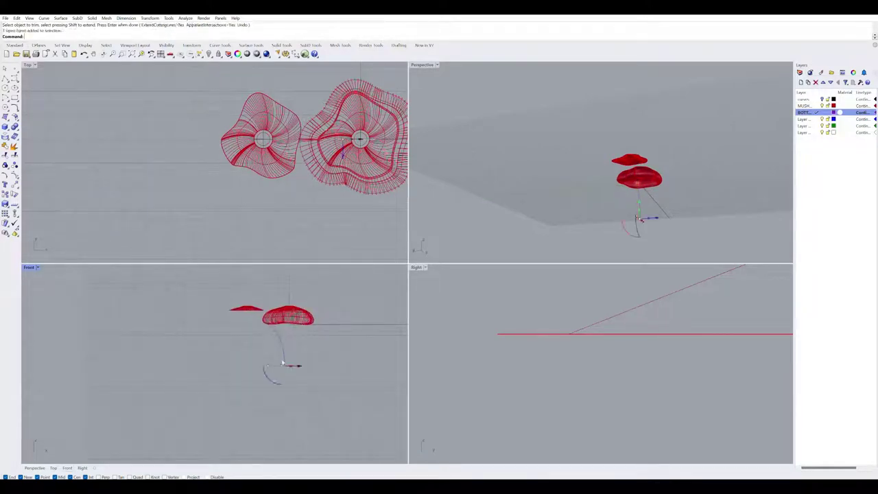
drag(267, 364, 246, 362)
click(267, 384)
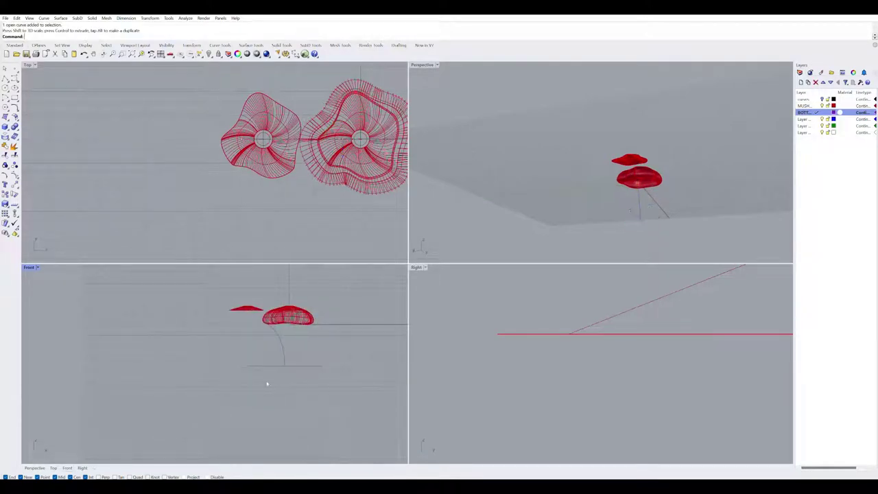
Examine how the base line and the stem curve's lower end align in the Top, Front and Perspective views
scroll(291, 337, up, 2)
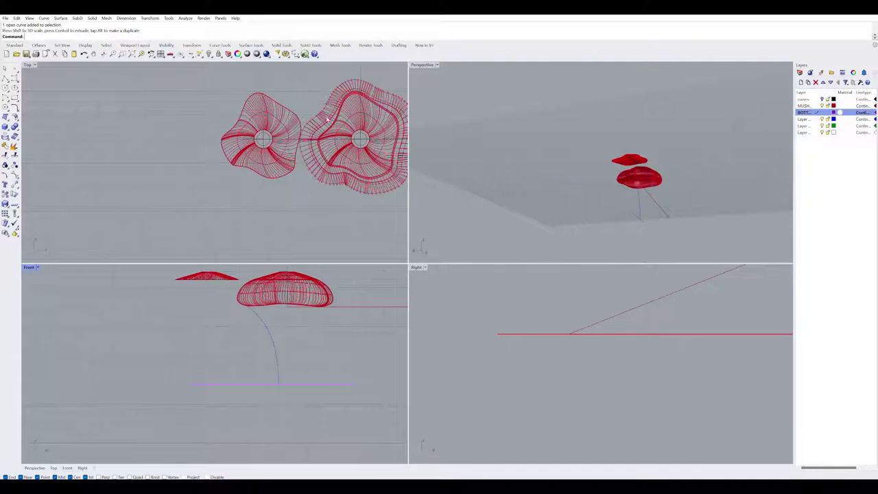
scroll(350, 128, down, 5)
scroll(349, 149, up, 4)
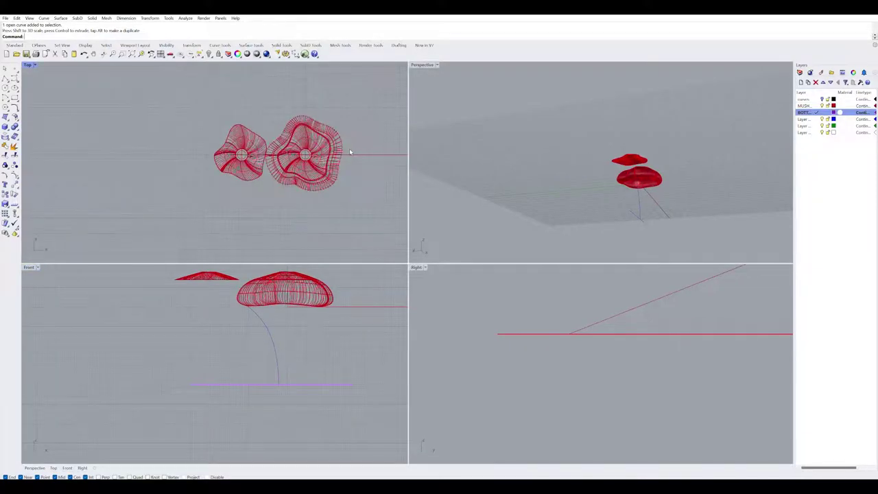
right_drag(536, 186, 597, 235)
scroll(597, 234, up, 3)
scroll(596, 237, down, 4)
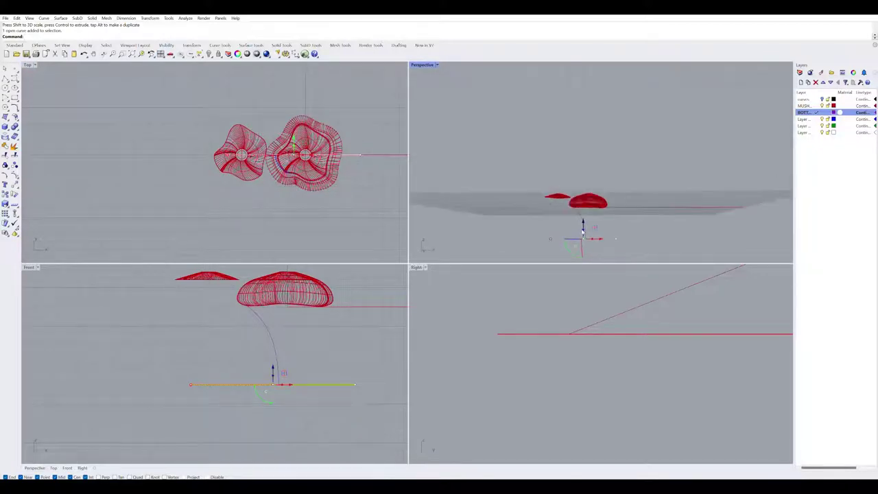
scroll(594, 240, up, 6)
scroll(593, 240, up, 3)
scroll(264, 397, up, 4)
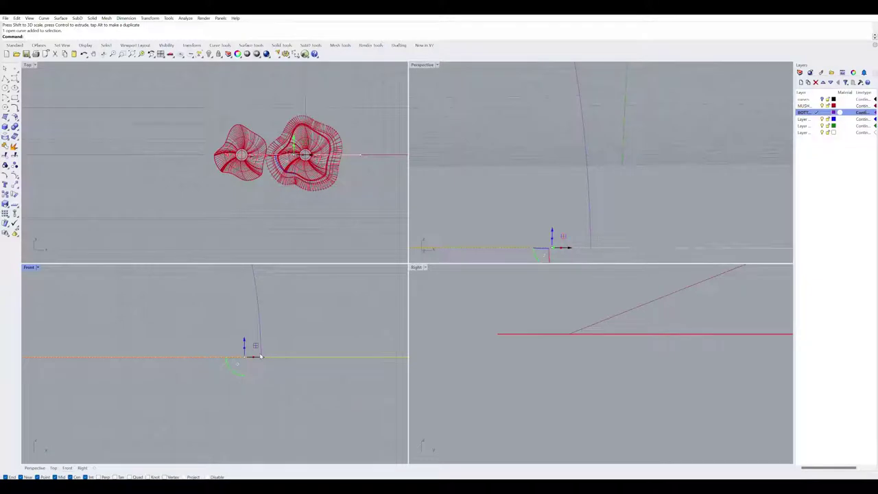
scroll(260, 354, up, 1)
scroll(297, 136, up, 2)
scroll(297, 148, up, 4)
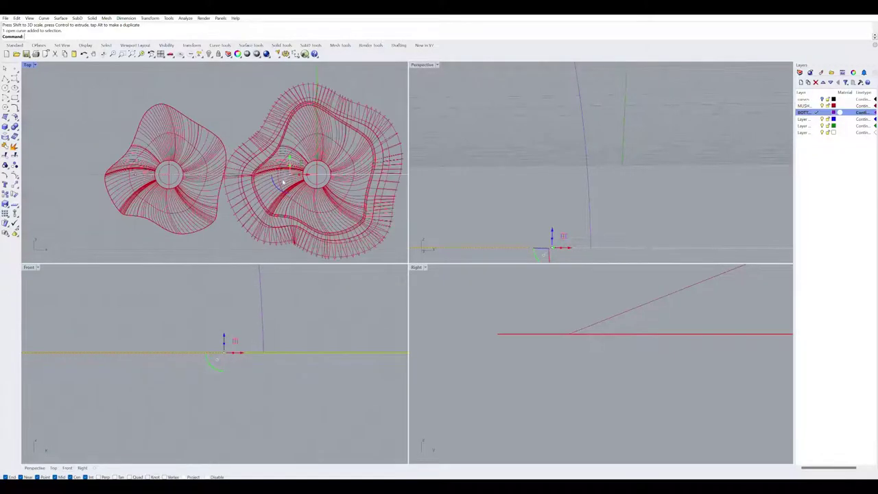
Hide the red mushroom cap layer and identify the stem curve among the remaining lines
click(231, 243)
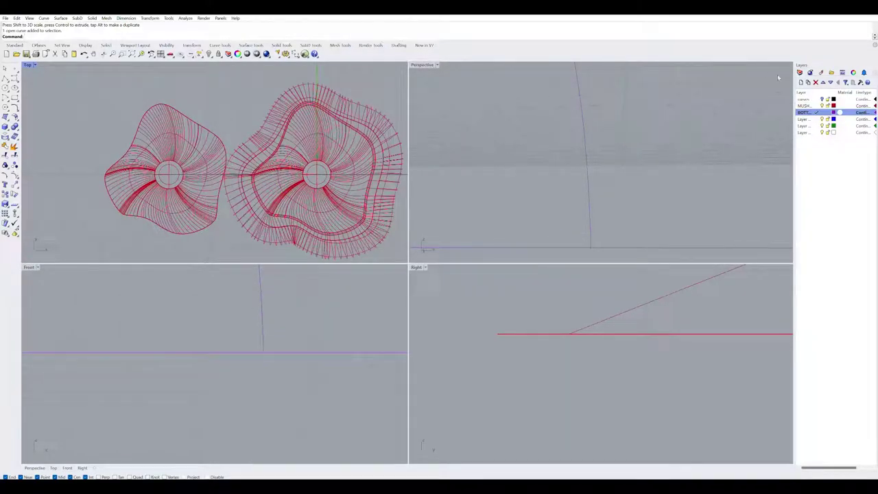
click(823, 105)
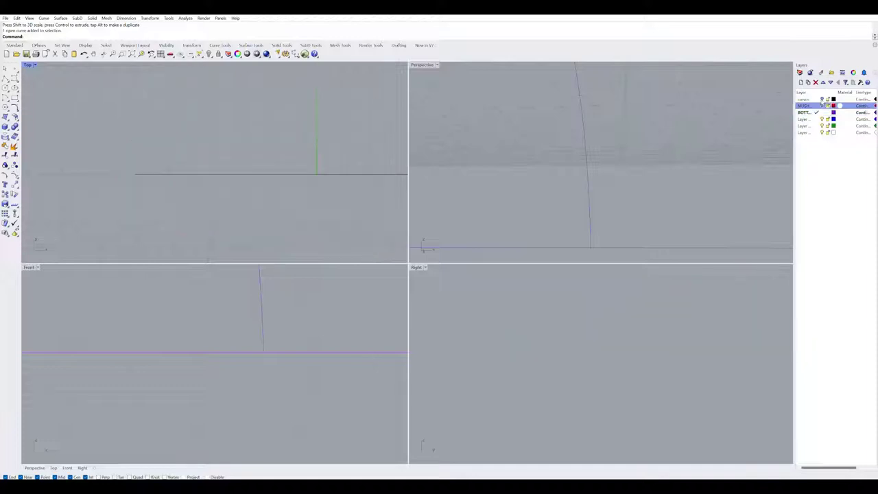
click(260, 275)
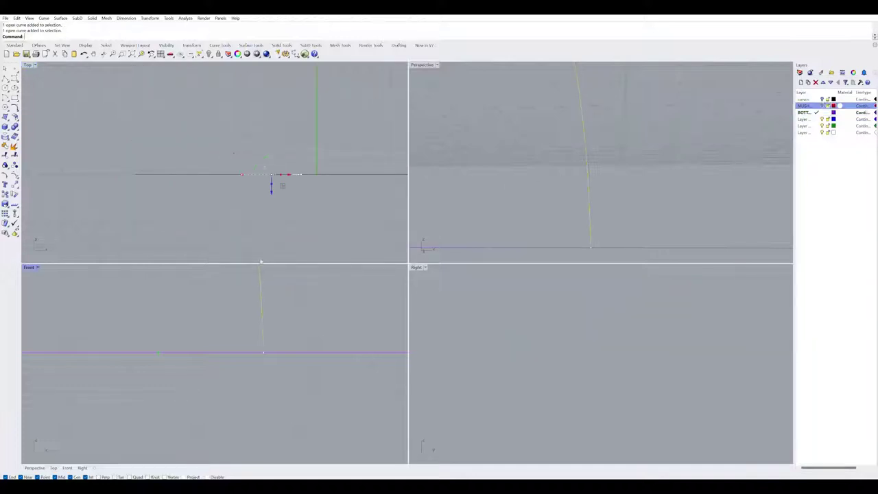
click(316, 181)
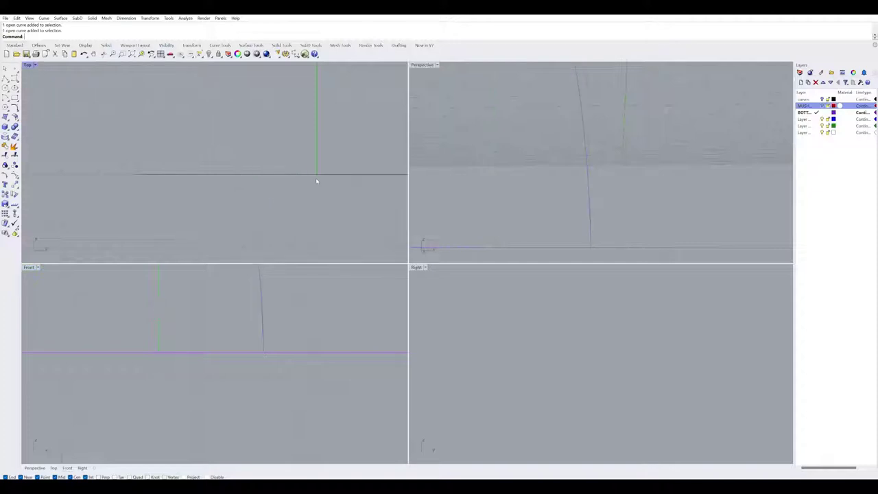
Move the horizontal base line to Layer 04, keep the purple layer current and leave the curves layer hidden
click(181, 352)
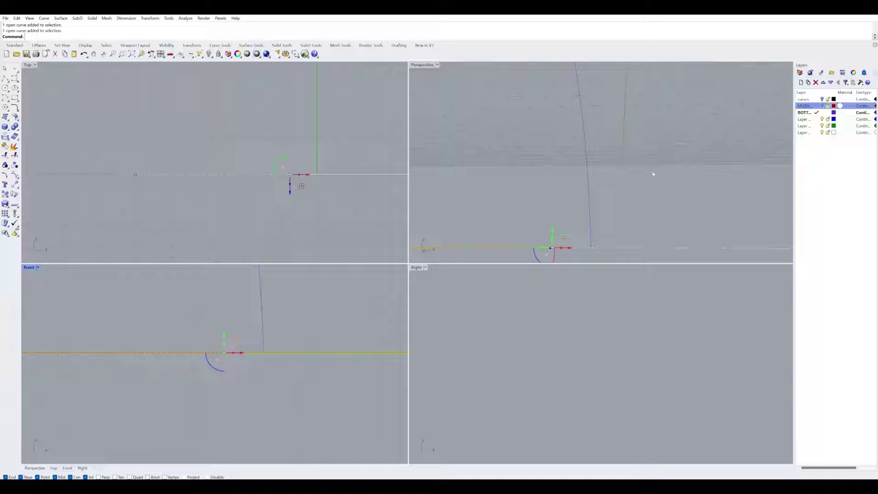
click(817, 99)
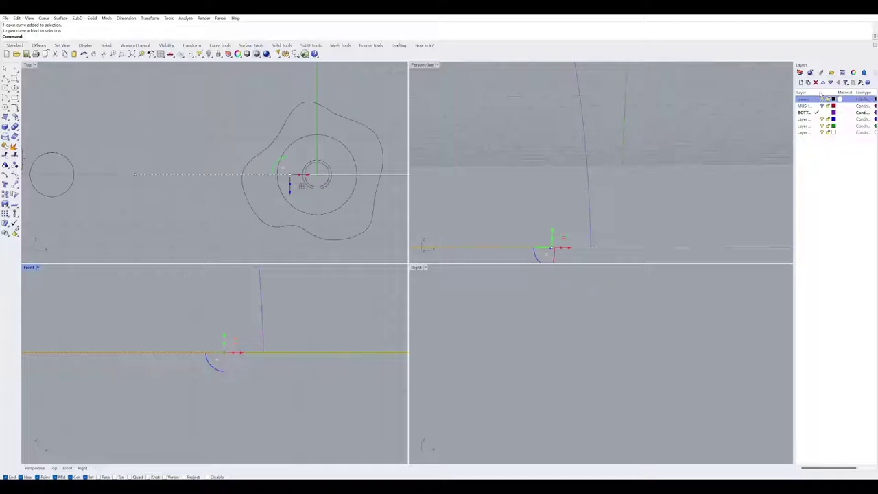
click(821, 126)
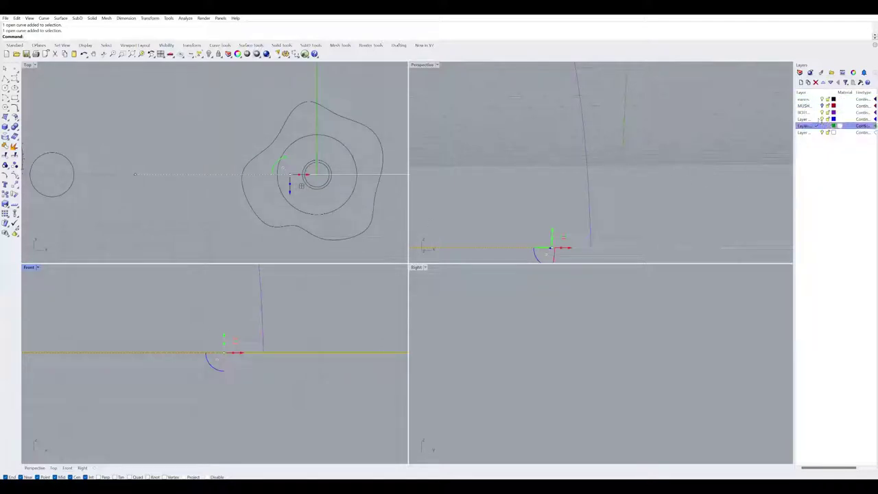
click(820, 249)
click(820, 112)
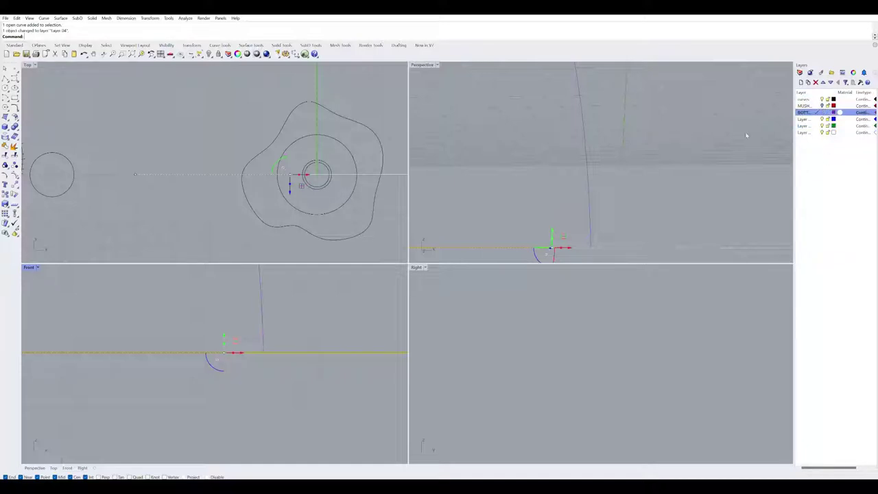
click(823, 100)
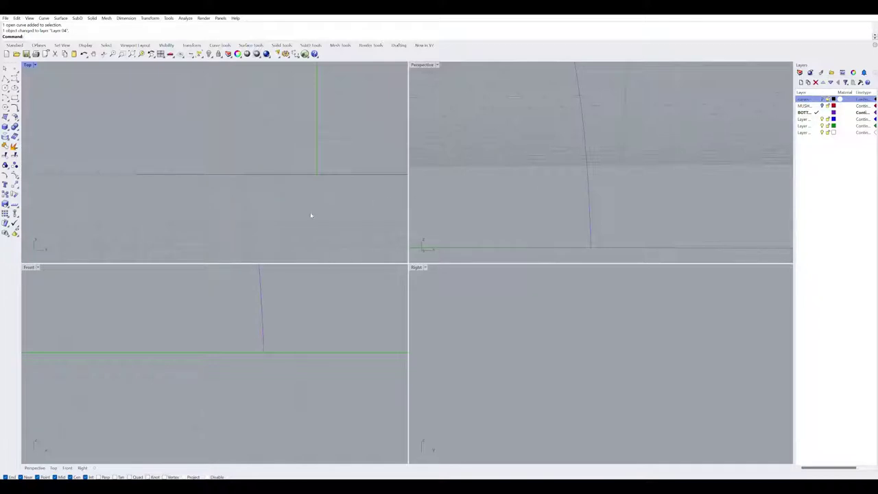
click(330, 346)
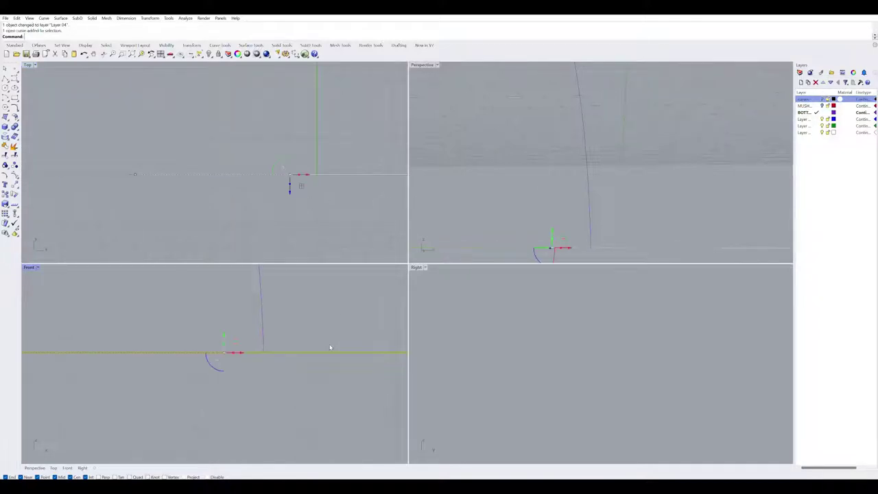
click(310, 210)
scroll(306, 179, up, 6)
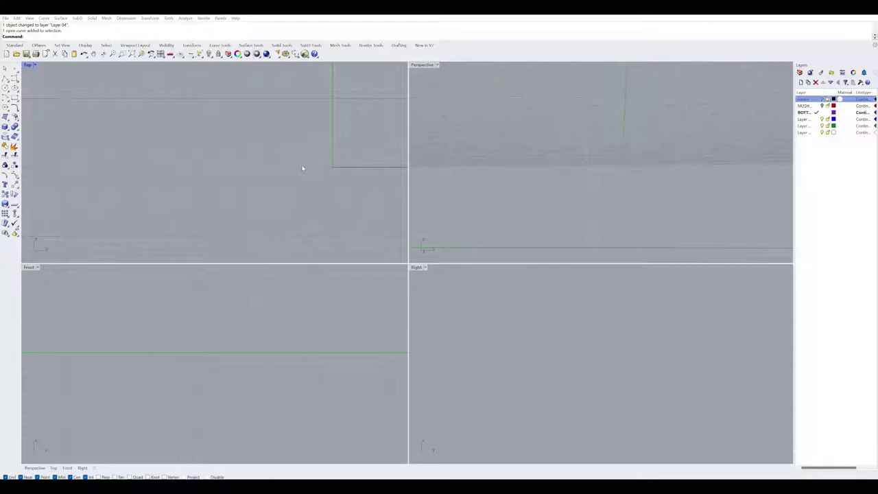
scroll(302, 163, up, 2)
scroll(302, 162, up, 5)
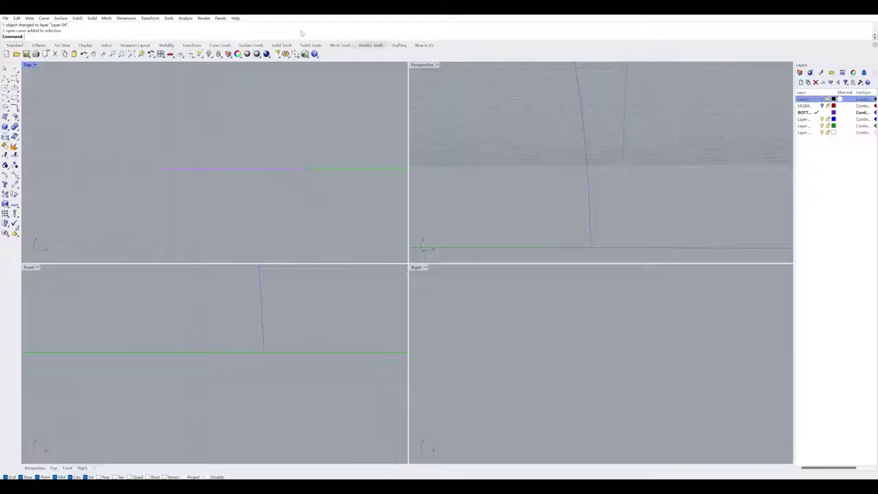
click(14, 78)
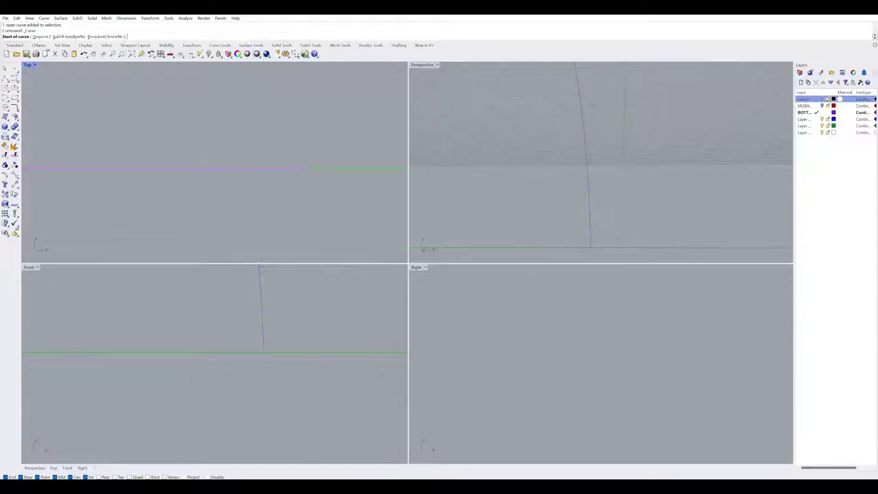
click(306, 171)
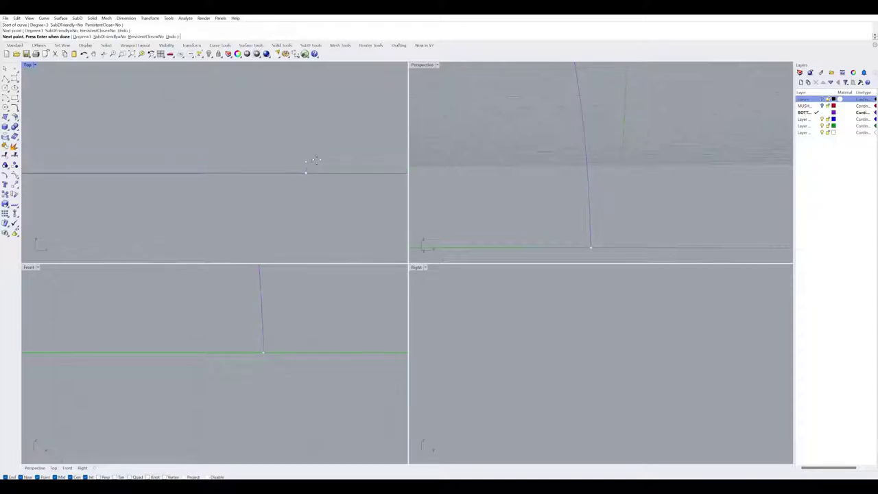
scroll(320, 153, up, 3)
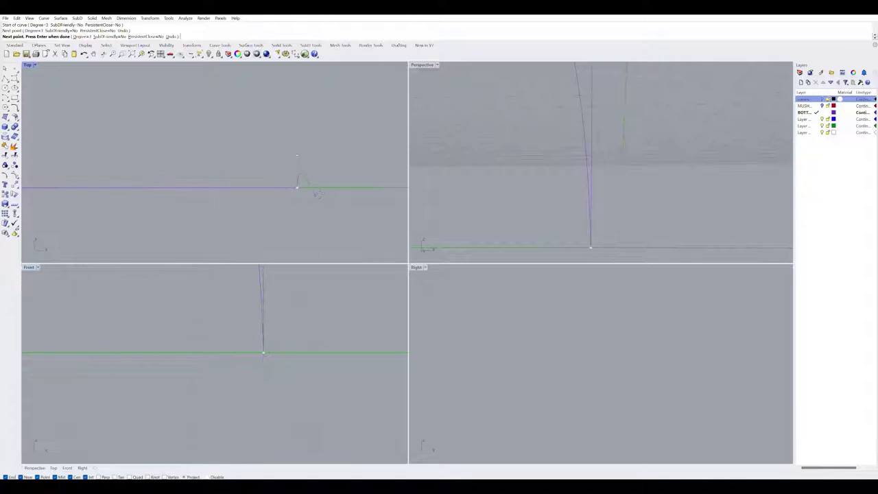
scroll(622, 167, down, 10)
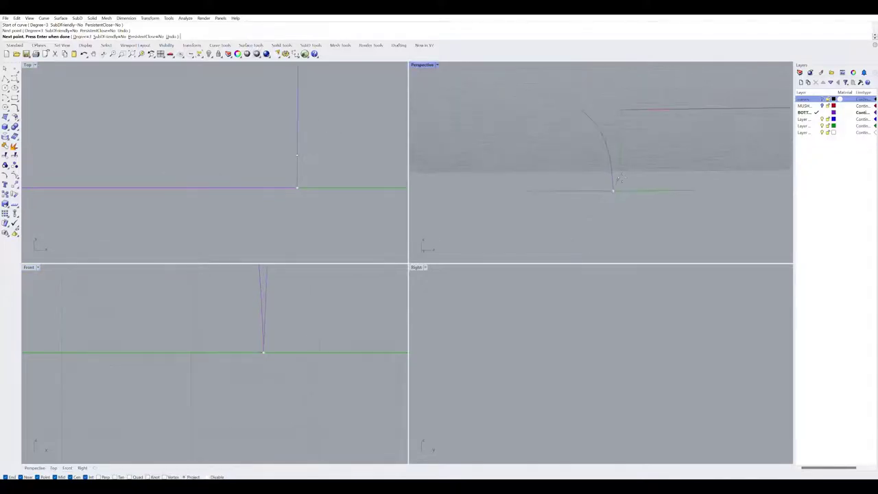
right_drag(622, 168, 618, 199)
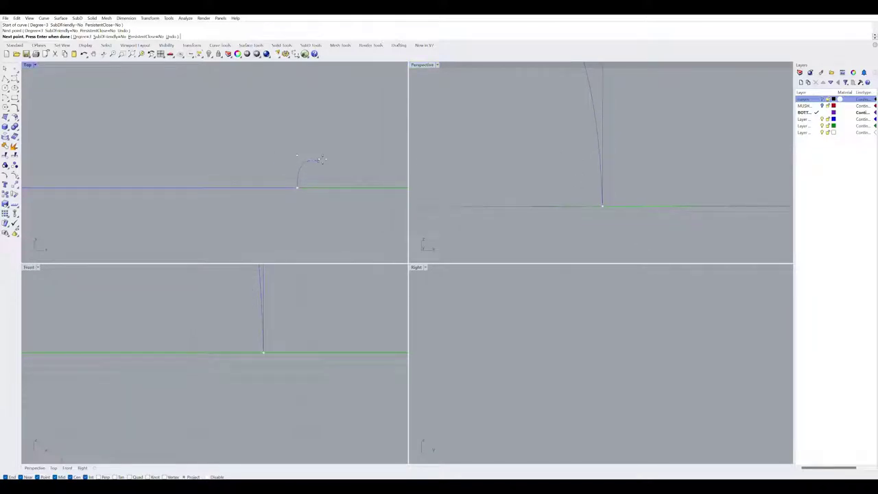
click(186, 476)
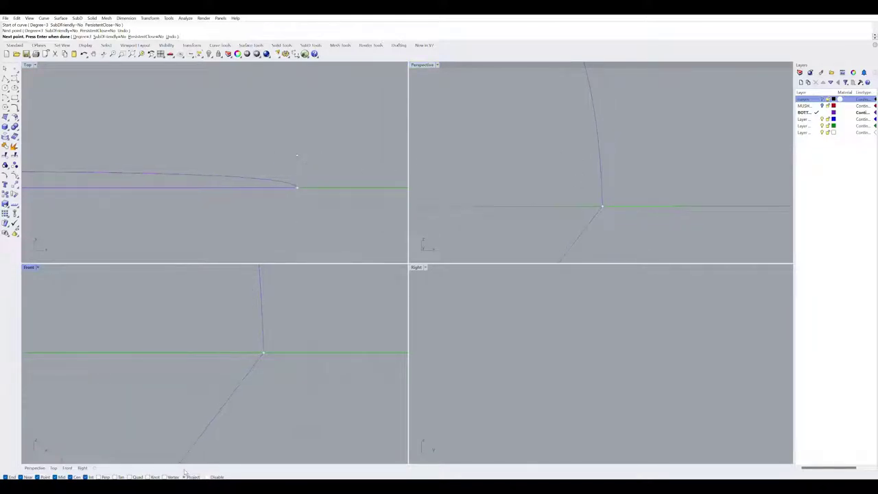
click(320, 163)
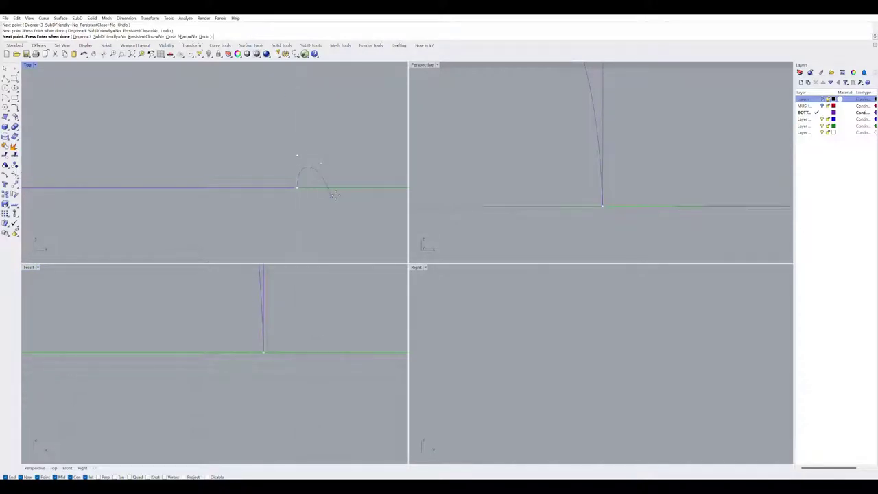
key(Escape)
Draw a bowed four-point control-point curve in the Top view, starting at the stem curve's lower end
key(Return)
click(297, 187)
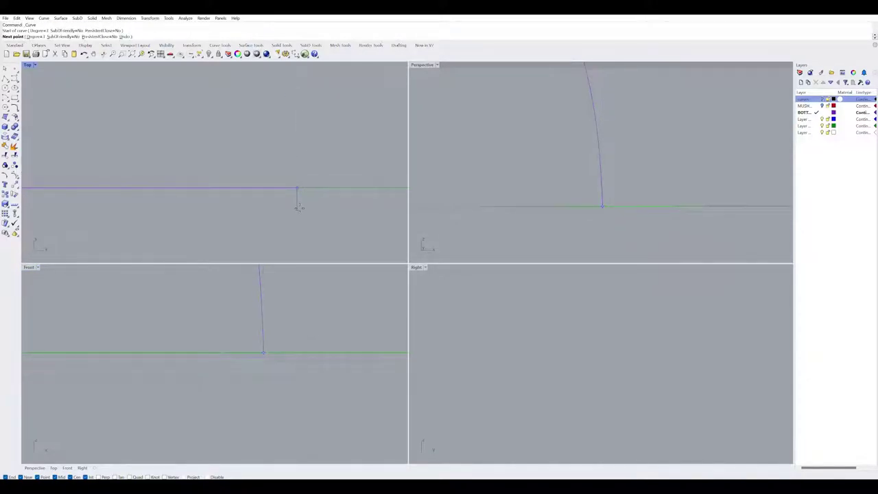
click(288, 208)
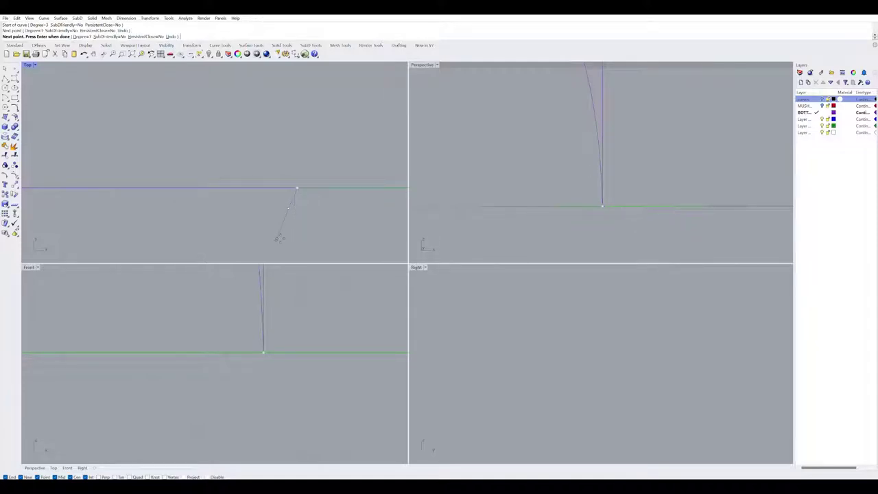
click(284, 233)
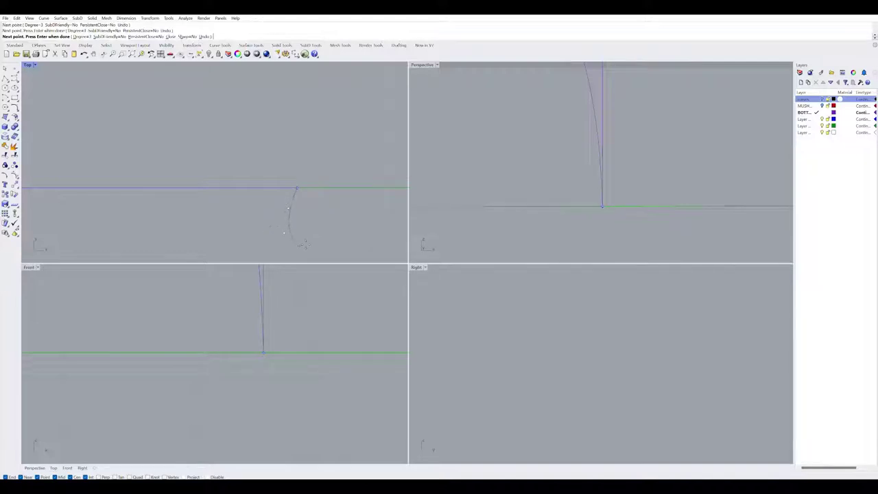
click(304, 256)
key(Return)
Delete the bowed curve that starts at the stem curve's lower end
scroll(503, 192, down, 6)
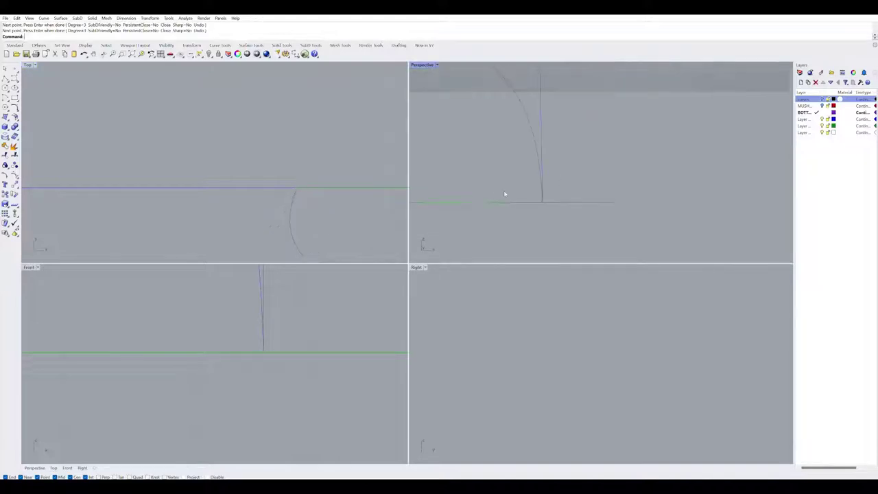
right_drag(504, 192, 632, 185)
click(663, 147)
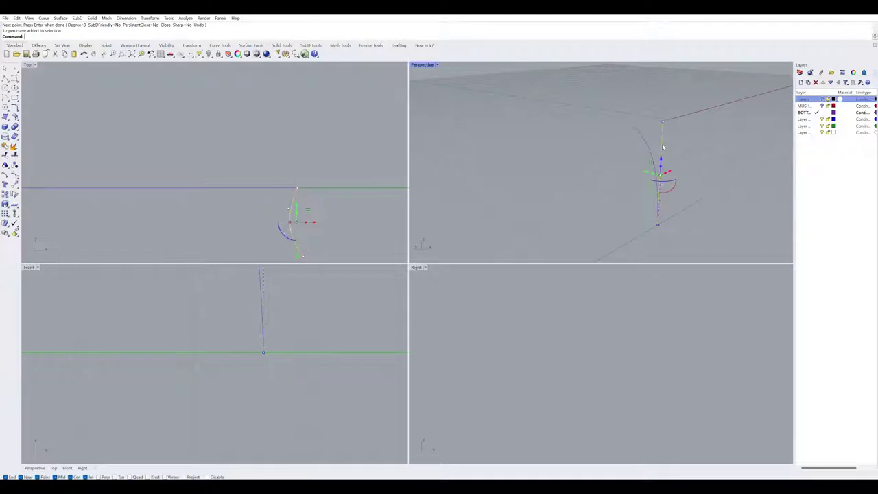
key(Delete)
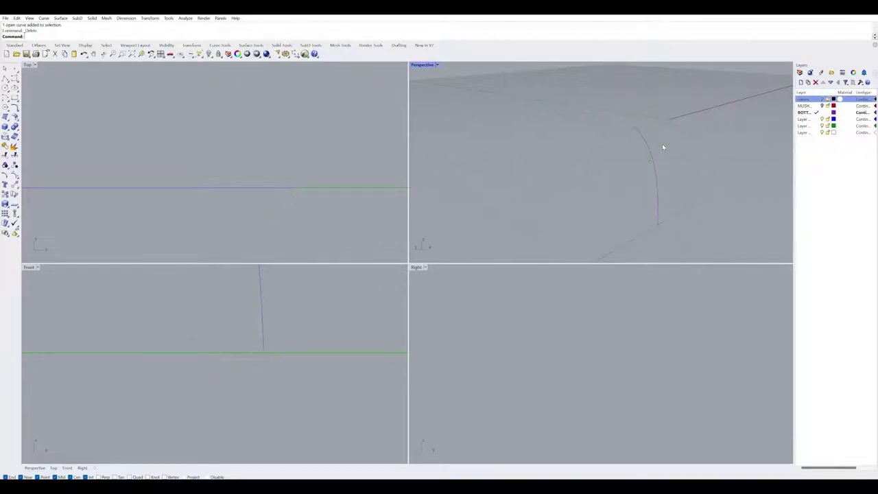
Draw a short S-shaped four-point control-point curve in the Top view, starting at the stem curve's upper end
mouse_move(662, 144)
right_down()
mouse_move(675, 127)
mouse_move(695, 133)
mouse_move(656, 133)
right_up()
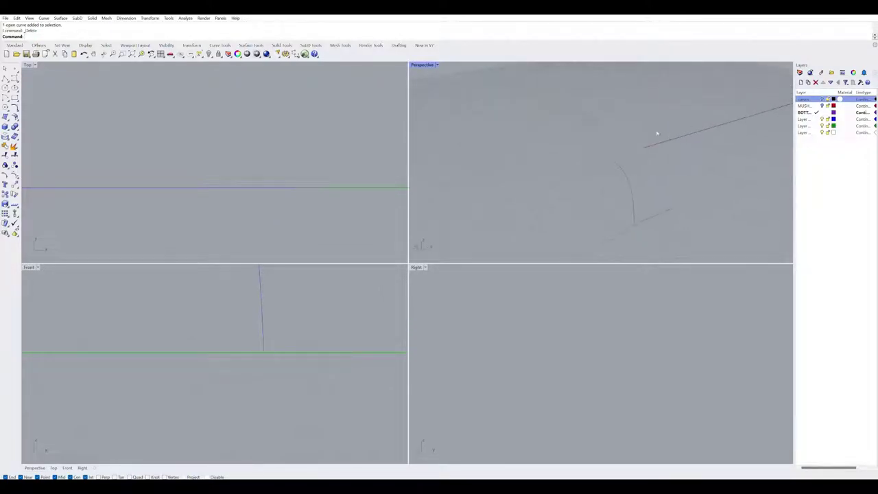
click(610, 156)
scroll(317, 186, down, 7)
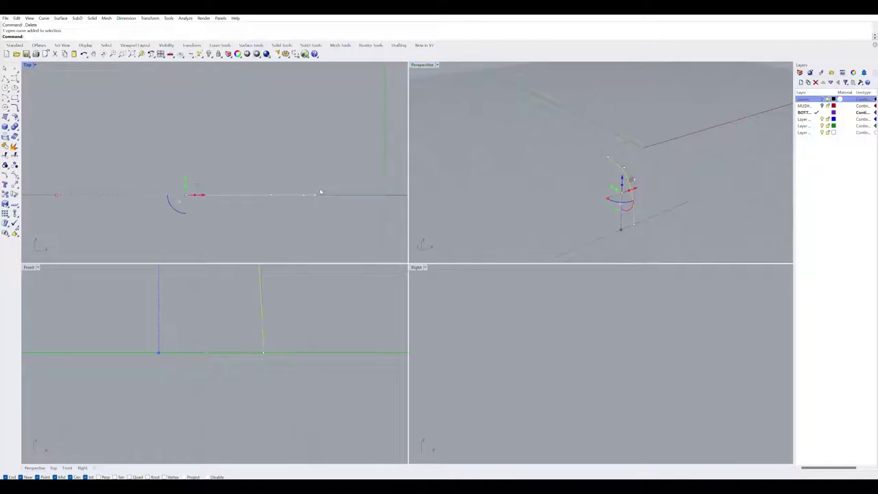
scroll(261, 188, down, 6)
scroll(135, 188, up, 10)
click(15, 78)
click(183, 197)
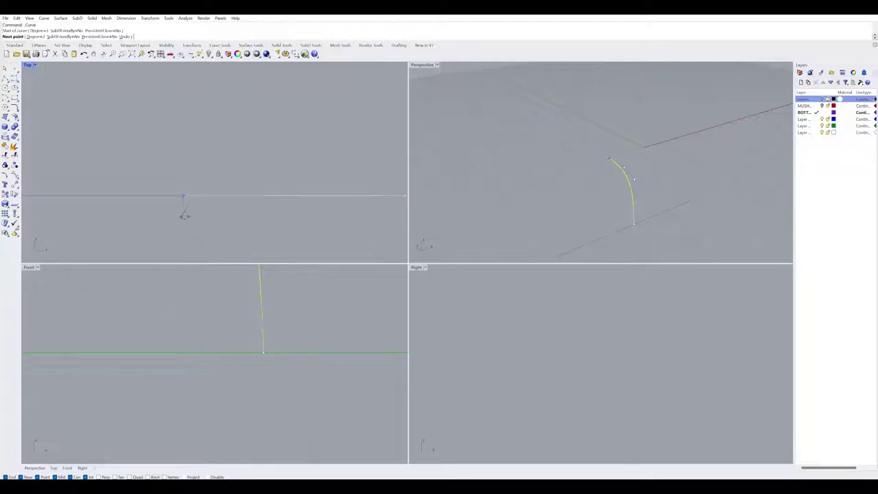
click(173, 214)
click(191, 228)
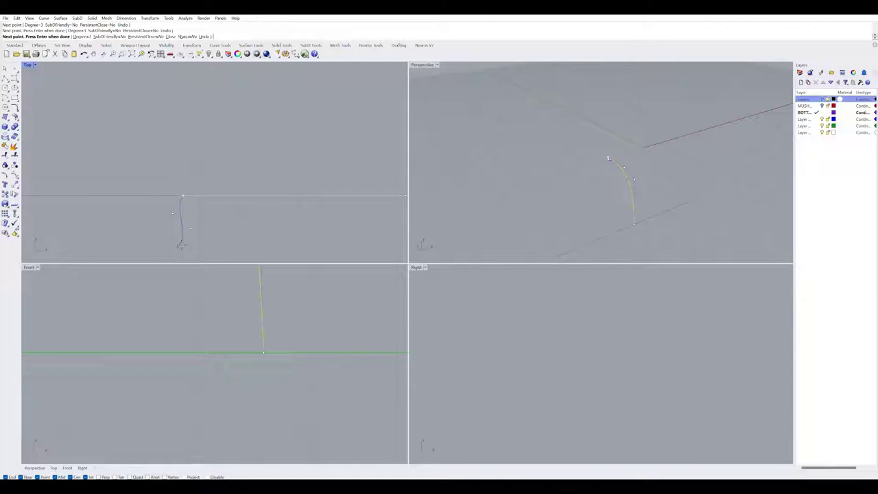
click(179, 244)
key(Return)
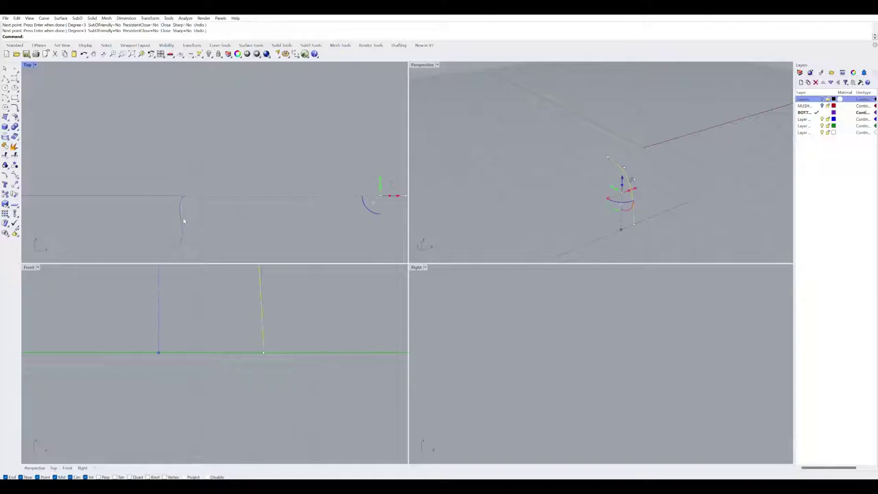
Examine the S-shaped curve's height and alignment with the stem curve's upper end in the Perspective and Right views
click(183, 221)
right_drag(527, 231, 551, 193)
click(549, 189)
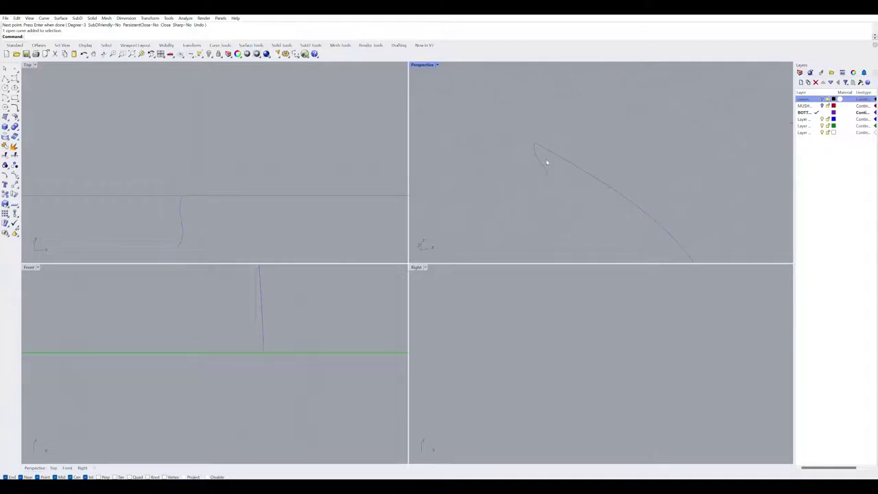
key(Escape)
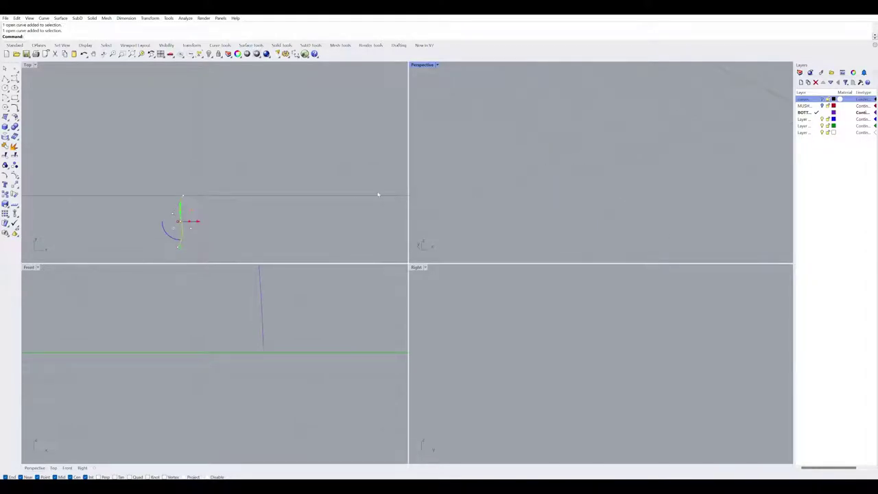
scroll(572, 149, down, 4)
right_drag(439, 82, 541, 282)
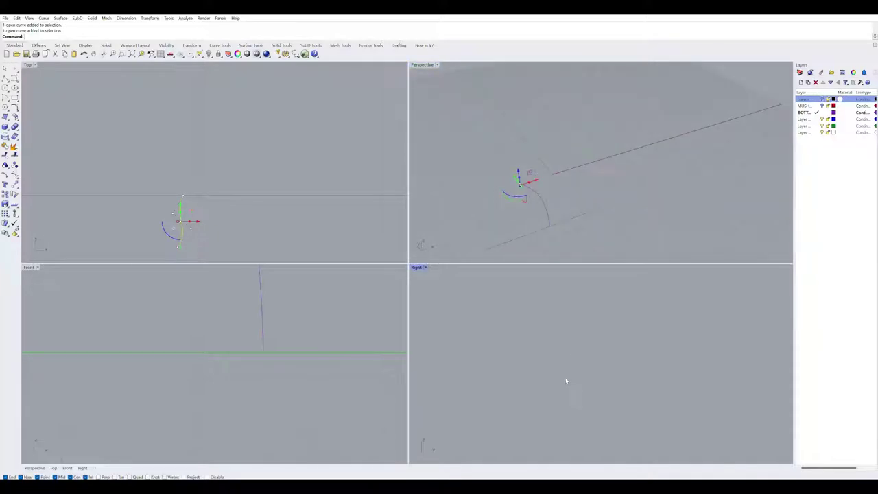
scroll(553, 351, down, 5)
scroll(634, 433, up, 6)
scroll(652, 438, up, 7)
click(700, 414)
scroll(693, 404, down, 4)
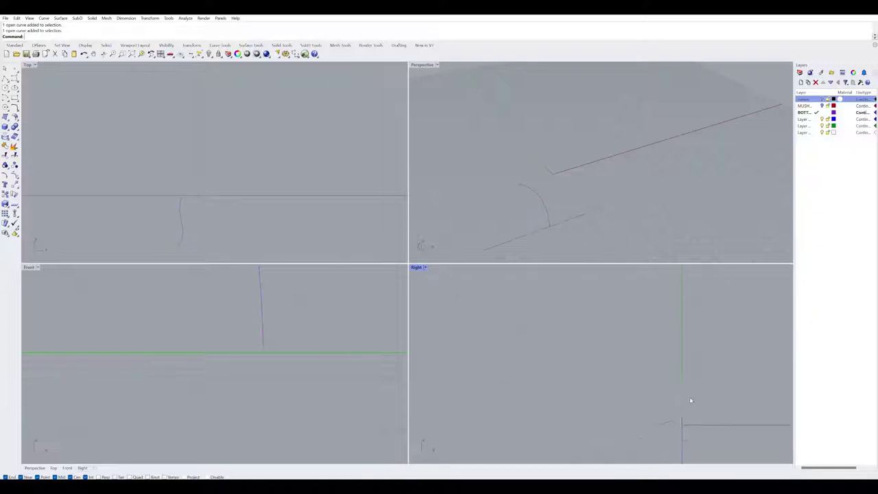
right_drag(690, 396, 602, 322)
click(601, 360)
scroll(609, 356, down, 5)
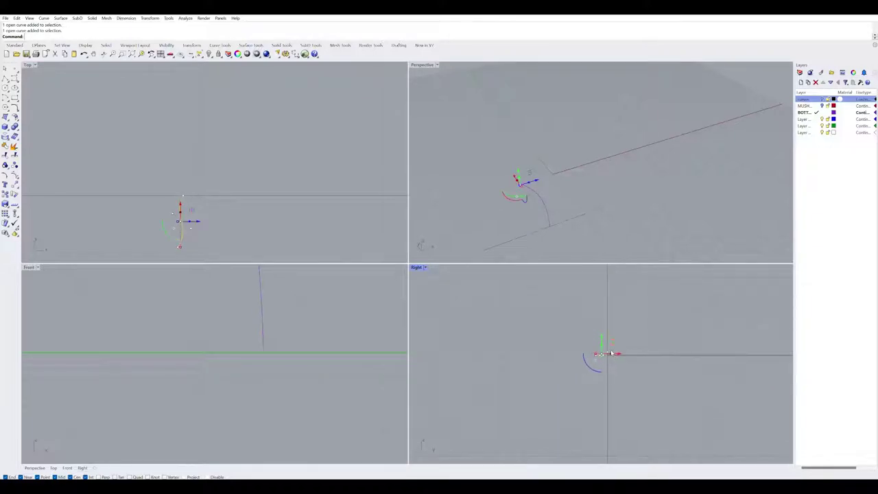
scroll(595, 348, up, 14)
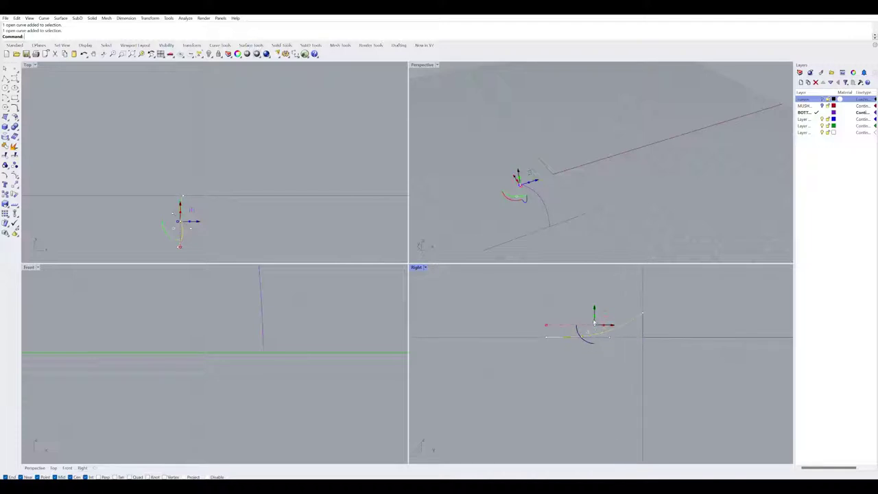
Try to move the S-shaped curve vertically in the Right view, undo the move and delete the curve
drag(596, 303, 595, 299)
key(ctrl+z)
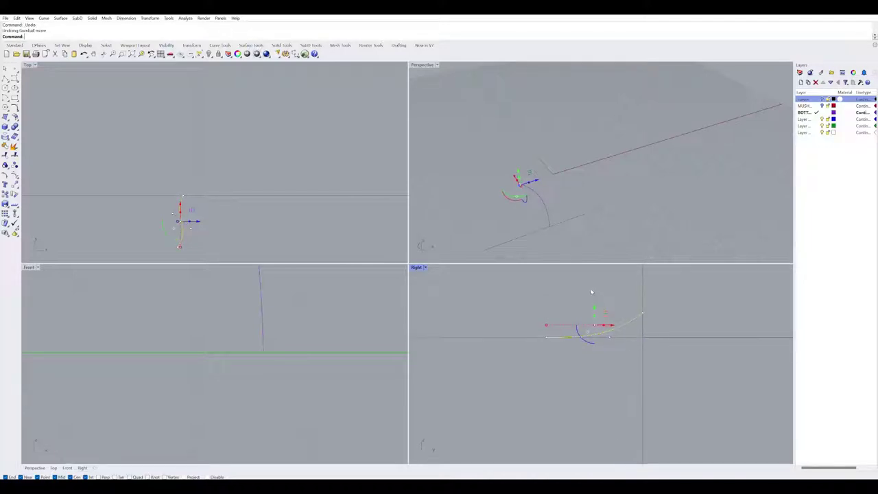
key(Delete)
Draw a short horizontal two-point curve in the Right view, starting at the stem curve's upper end
right_click(593, 298)
click(643, 313)
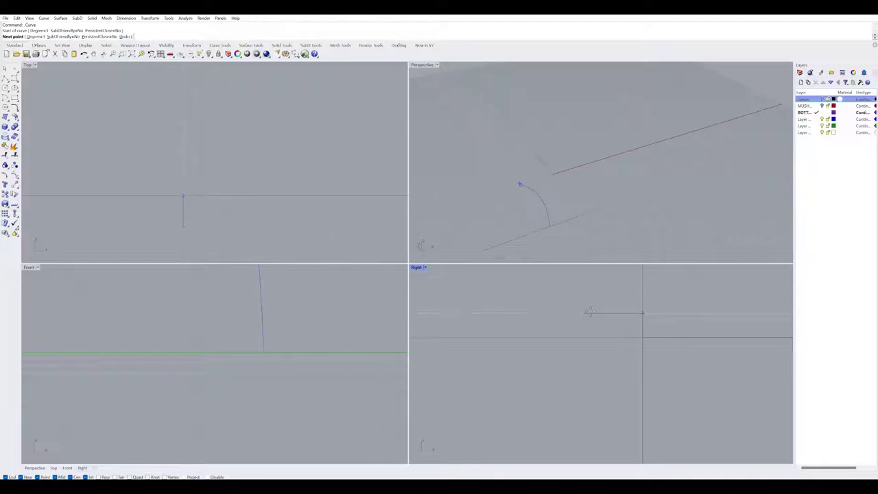
click(590, 313)
key(Return)
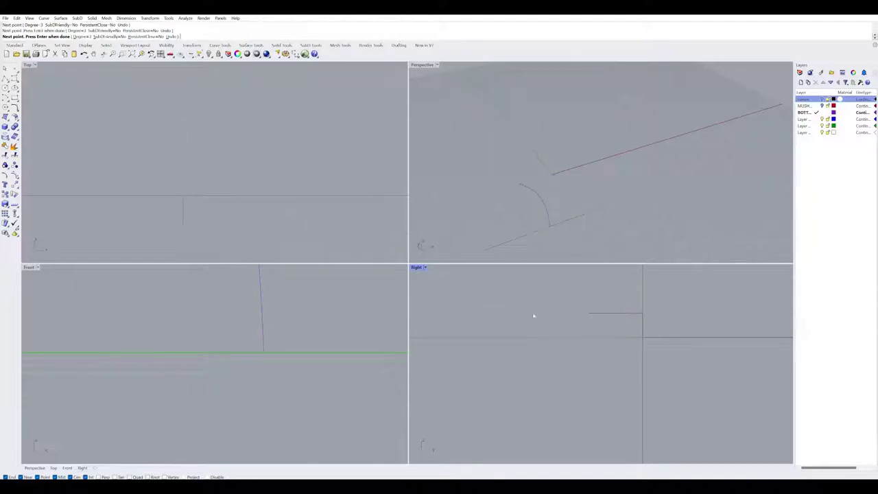
Examine in the Perspective view how the short horizontal curve meets the stem curve's upper end
click(608, 312)
right_drag(506, 184, 547, 165)
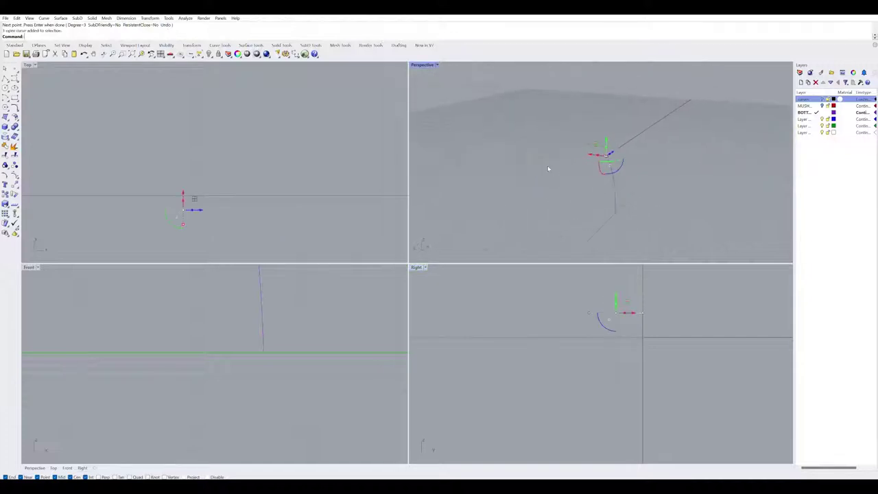
click(547, 166)
scroll(611, 152, up, 2)
right_drag(612, 154, 603, 147)
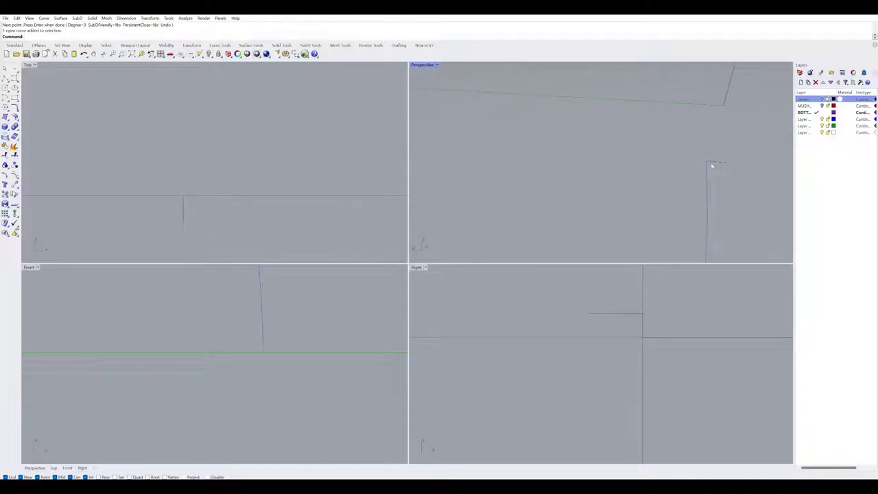
key(Return)
scroll(191, 217, up, 3)
Try to move the short horizontal curve sideways in the Top view and undo the move
click(141, 207)
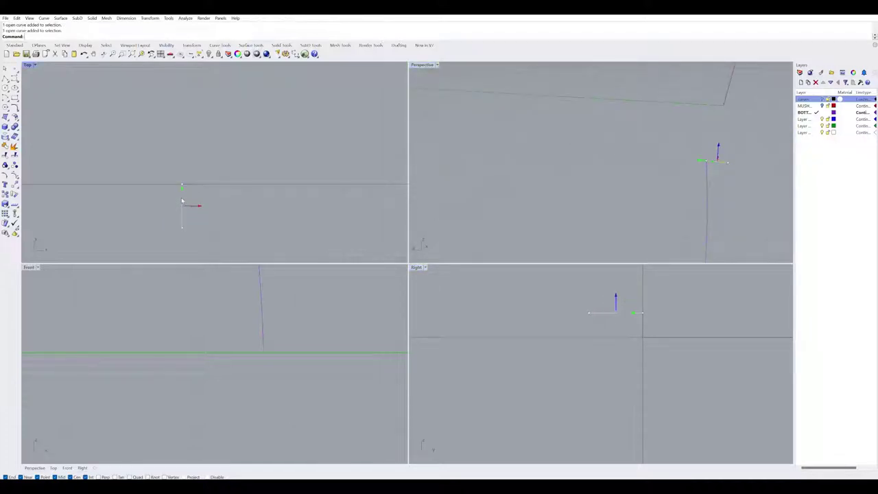
click(182, 203)
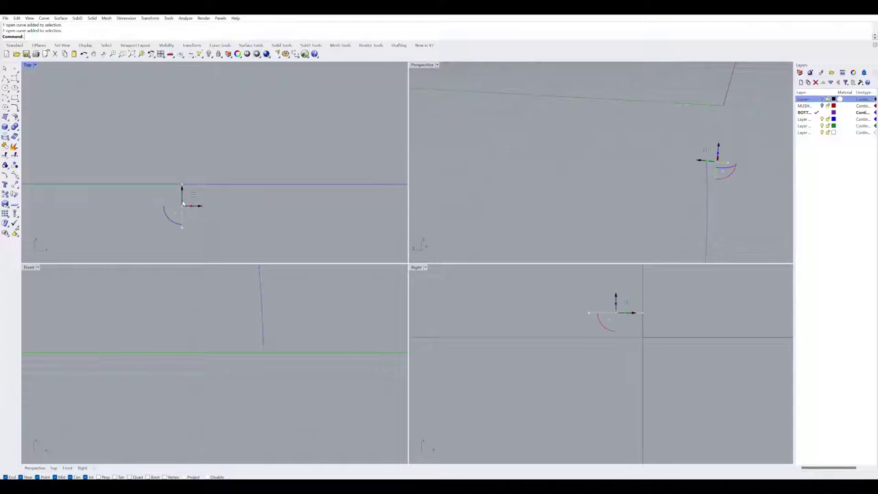
click(183, 201)
drag(199, 205, 208, 201)
key(ctrl+z)
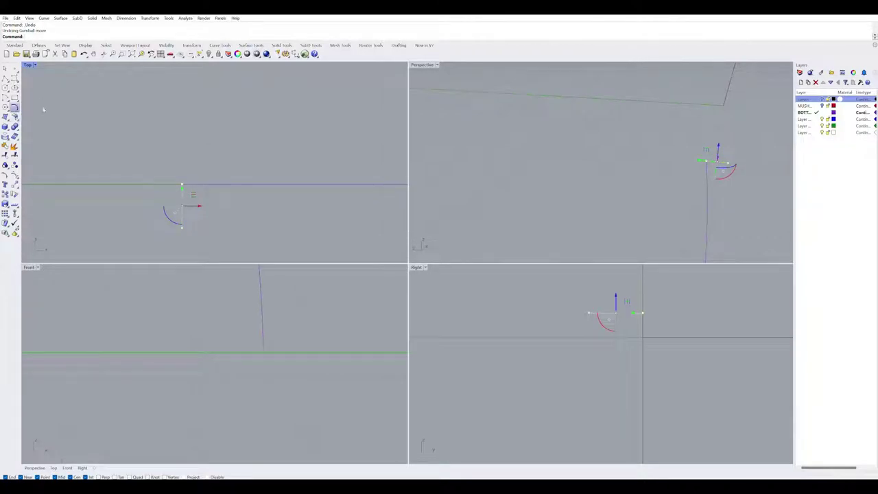
Rebuild the short horizontal curve with additional control points between its ends
click(97, 115)
key(Return)
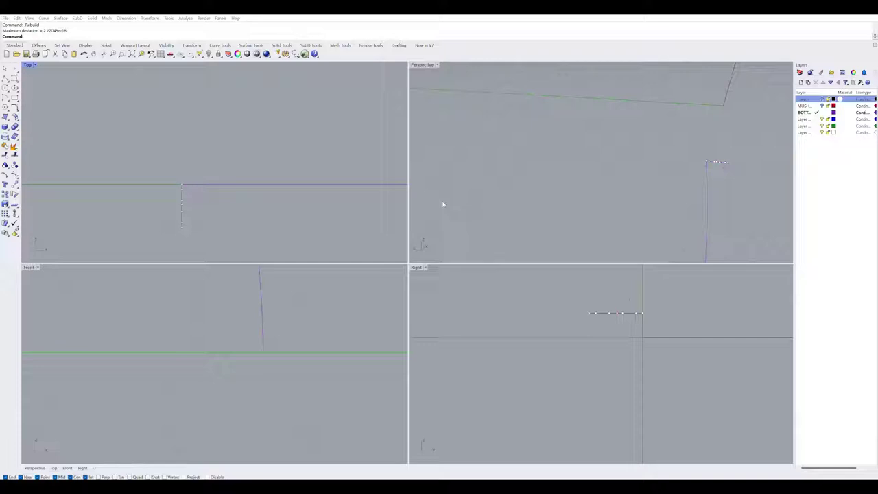
click(443, 204)
click(242, 210)
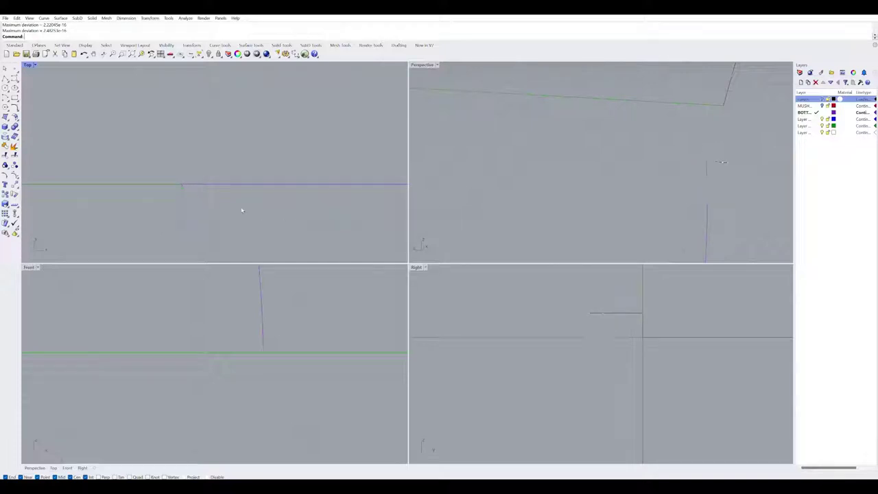
Try to move the rebuilt short curve sideways in the Top view and undo the move
click(183, 193)
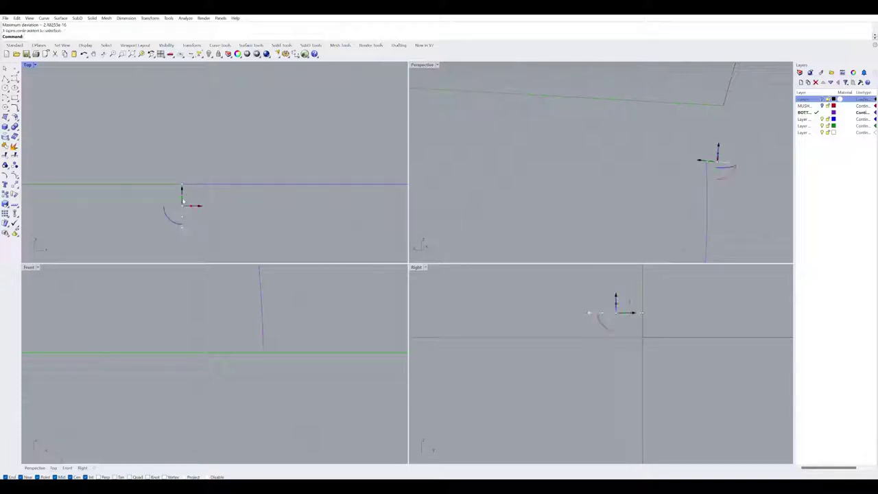
drag(199, 205, 204, 203)
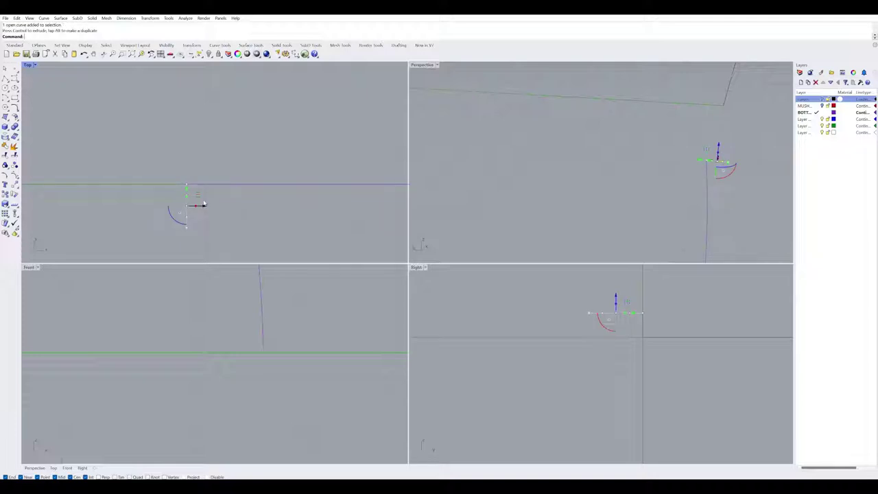
key(ctrl+z)
Shift the two inner control points of the short curve slightly outward, away from the stem curve, in the Top view
click(158, 199)
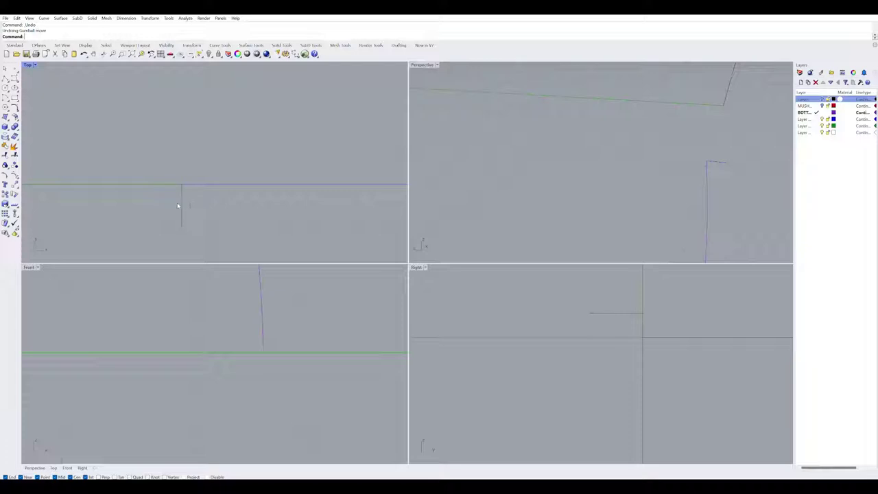
click(181, 202)
click(182, 217)
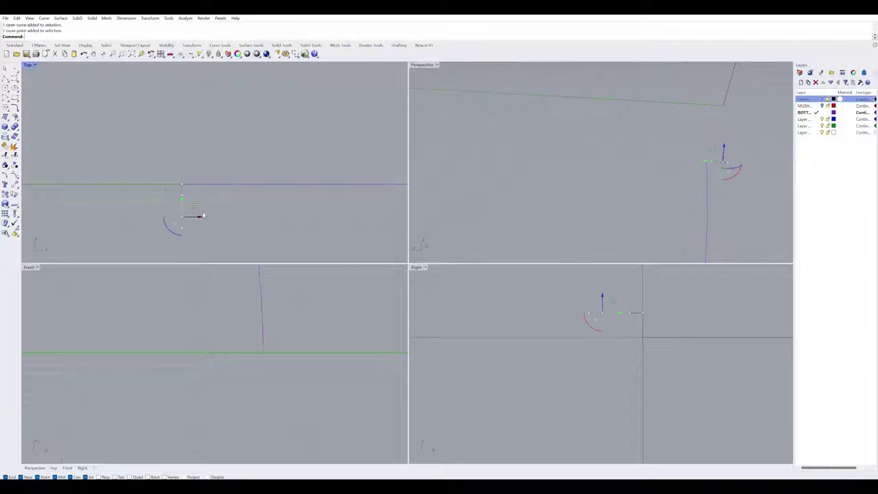
click(171, 192)
mouse_move(196, 210)
mouse_down()
mouse_move(196, 219)
mouse_move(193, 203)
mouse_up()
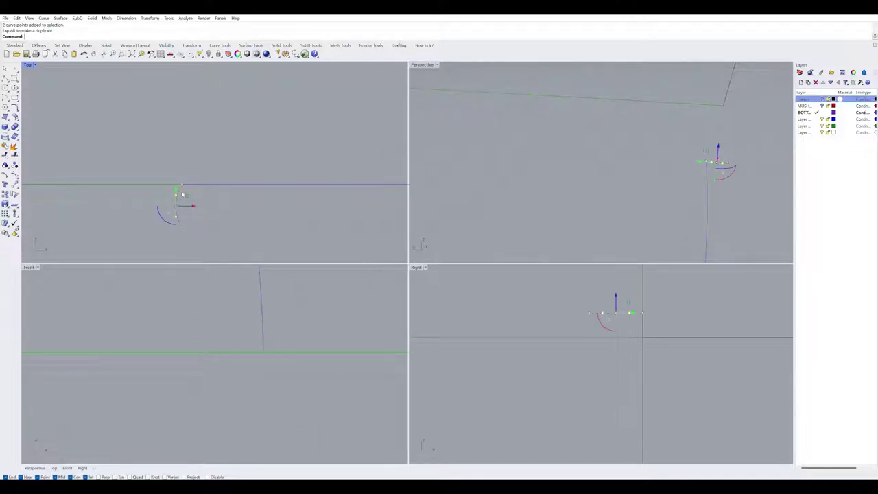
key(Escape)
key(Escape)
Shift the inner control point nearest the stem curve back past the curve's axis to form an S-shaped wave
click(176, 197)
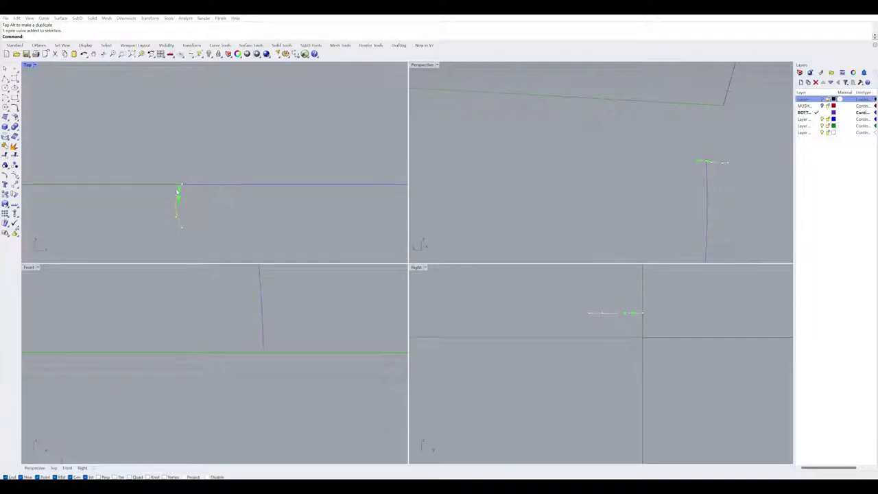
click(177, 194)
drag(194, 193, 208, 193)
click(221, 210)
Mirror a copy of the S-shaped curve across the stem curve's axis, starting the mirror plane at their shared endpoint
click(183, 206)
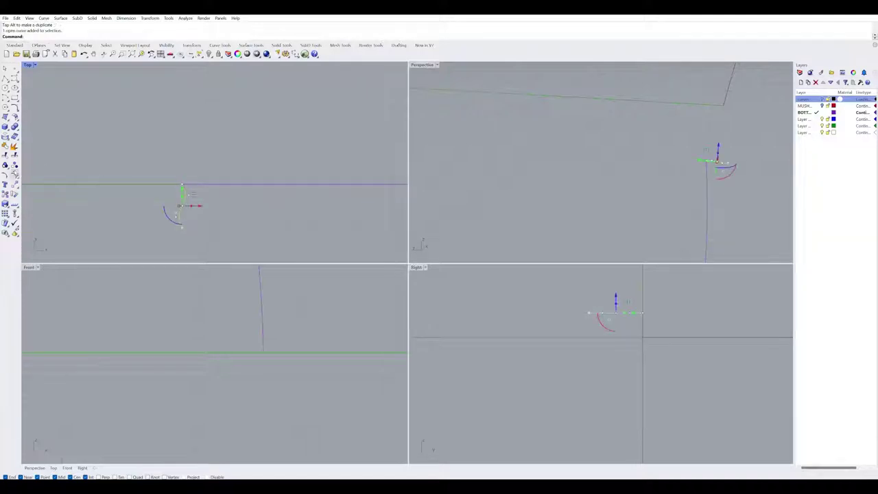
click(18, 184)
click(183, 182)
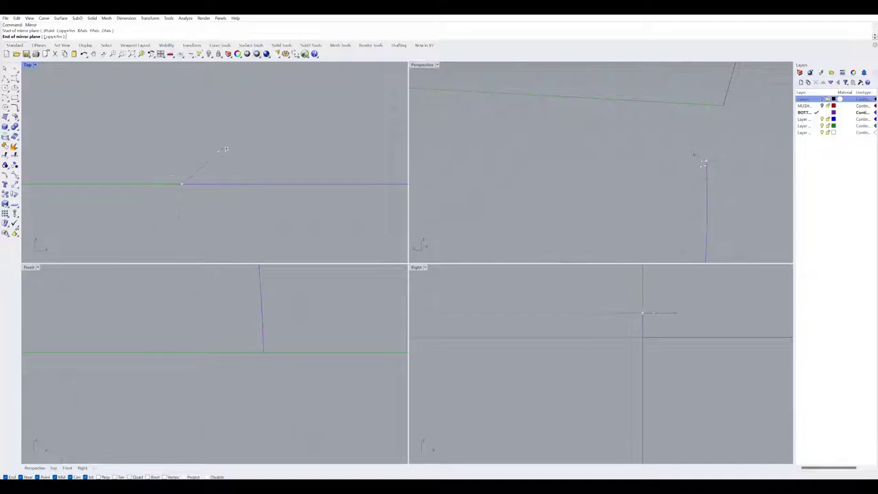
click(367, 182)
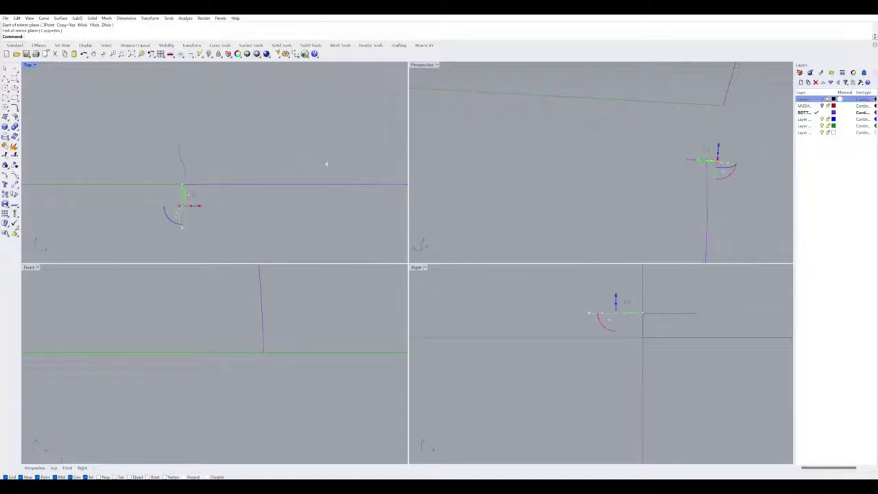
click(273, 154)
Join the S-shaped curve and its mirrored copy into one open curve
scroll(206, 200, down, 5)
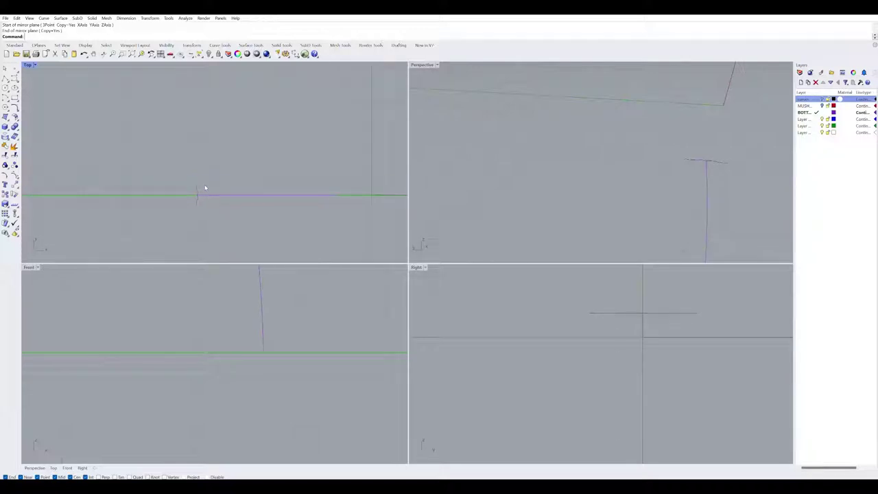
scroll(199, 189, up, 3)
click(183, 204)
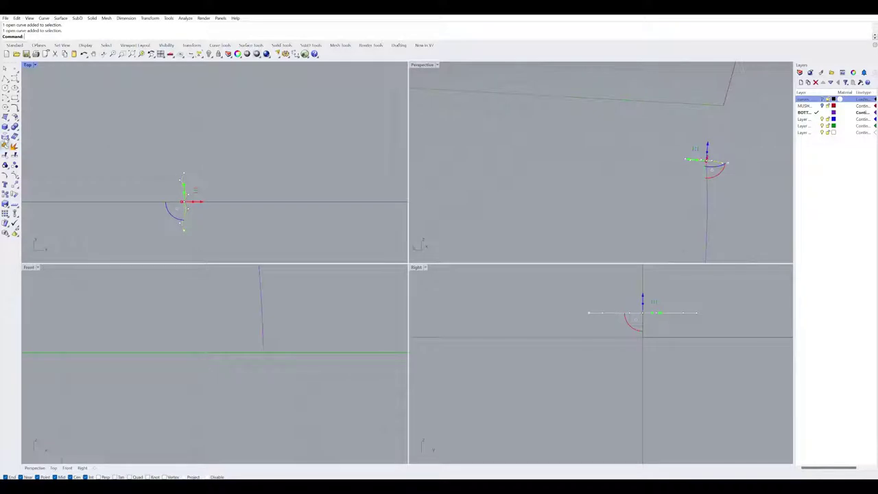
click(5, 146)
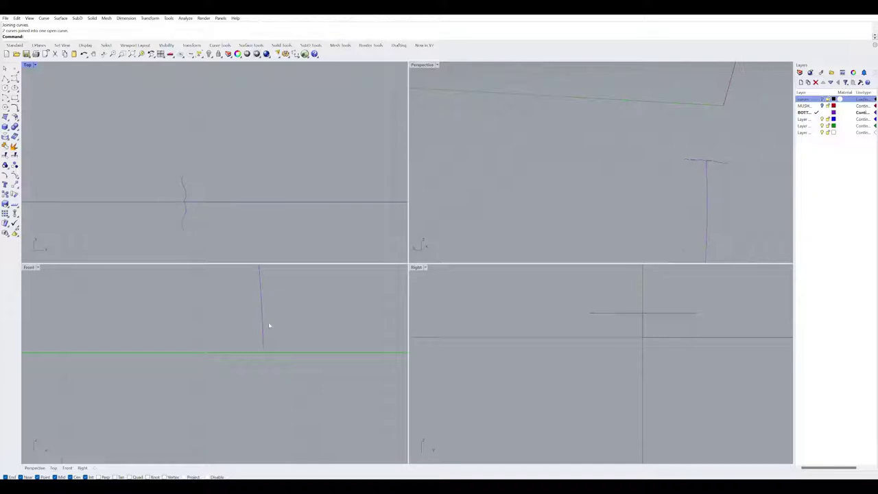
Create a one-rail sweep with the curved stem profile as the rail and the joined wavy curve as the cross section
scroll(287, 349, down, 18)
scroll(271, 289, up, 12)
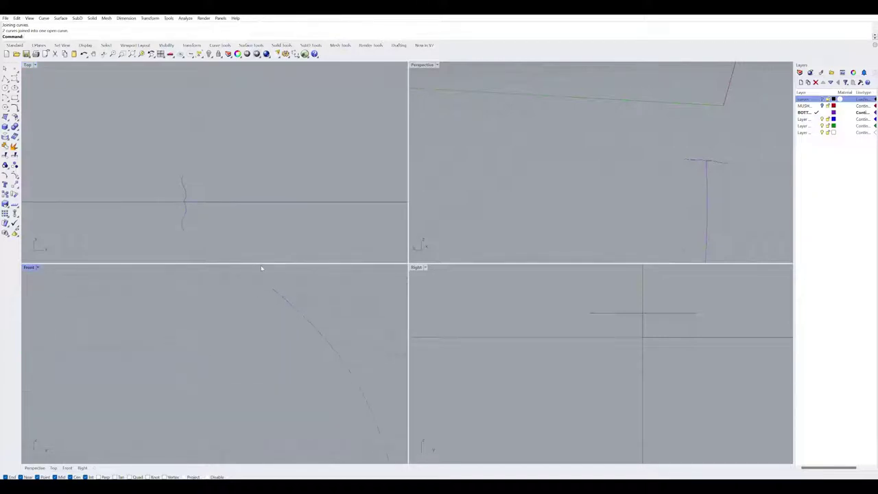
scroll(276, 290, up, 2)
scroll(273, 268, up, 2)
click(80, 83)
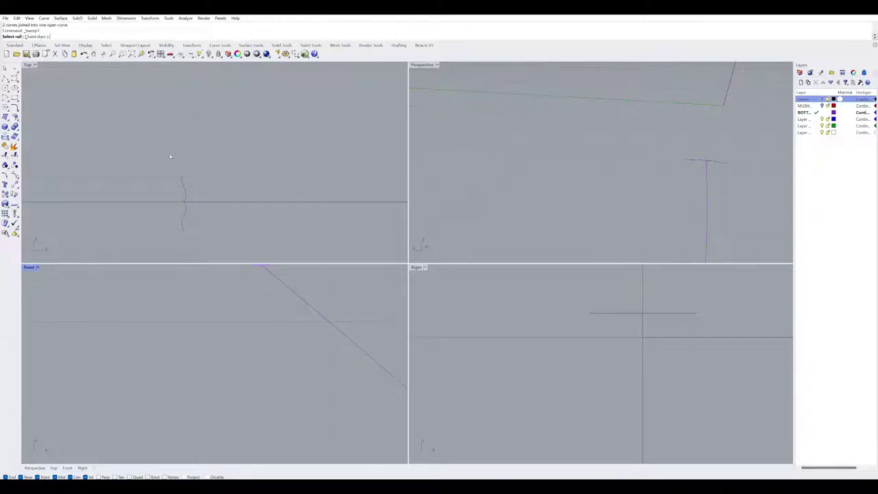
right_drag(591, 221, 672, 164)
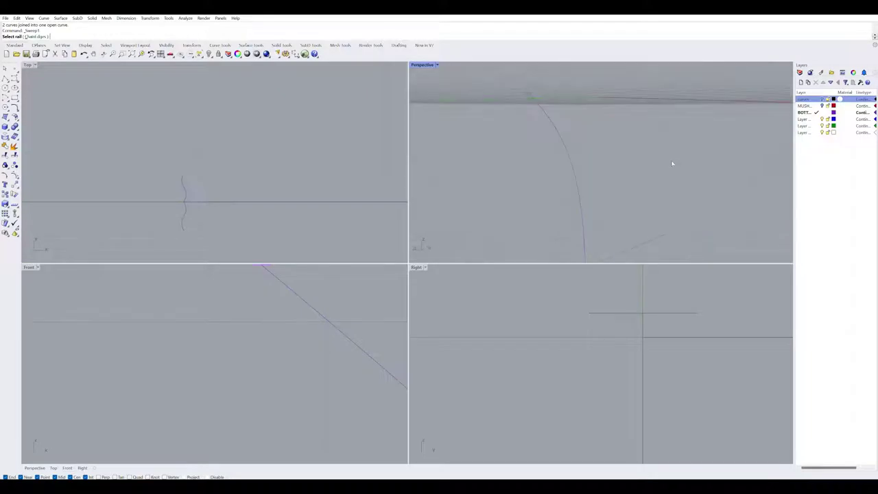
click(568, 140)
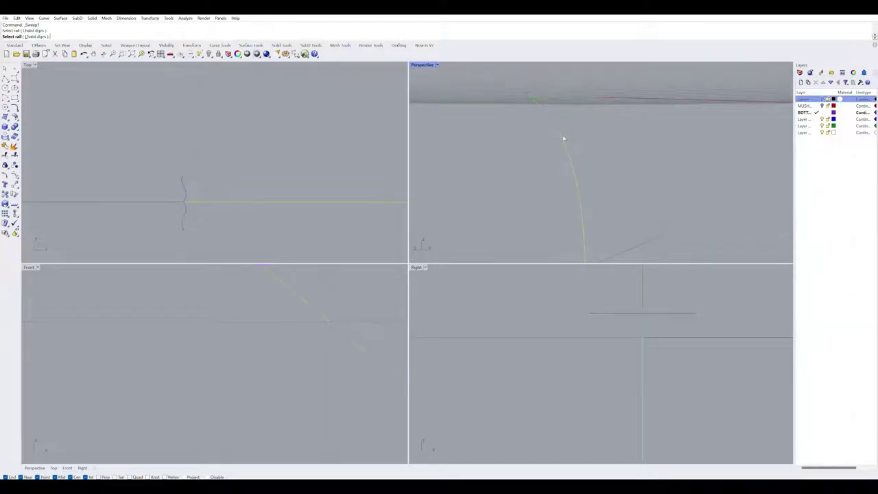
click(523, 93)
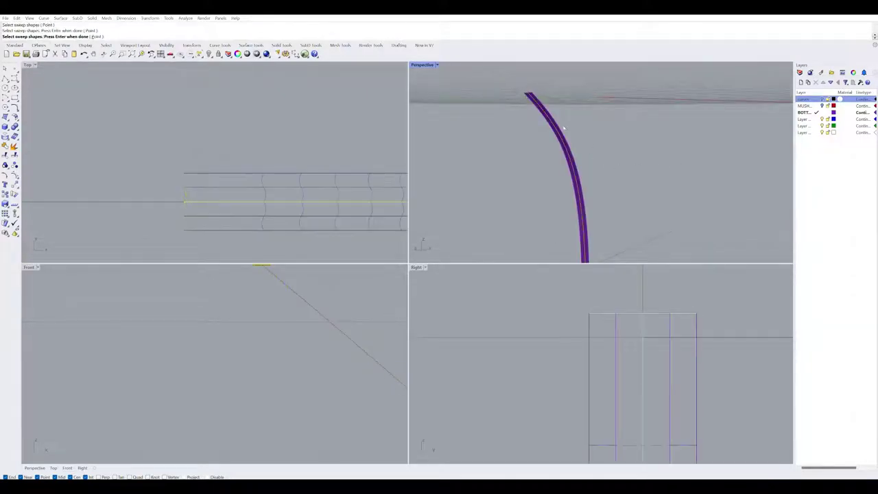
right_drag(562, 127, 531, 185)
scroll(535, 170, up, 8)
scroll(535, 169, down, 5)
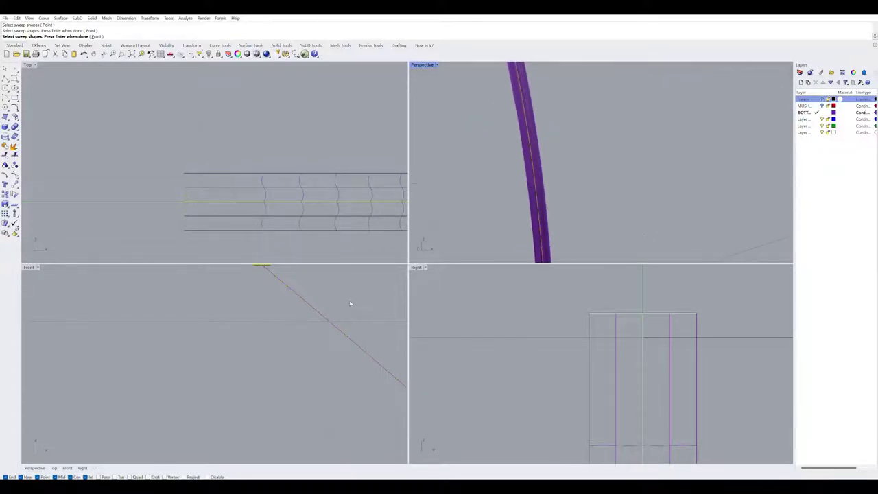
click(362, 292)
Examine the swept stem strip in the Perspective view, checking its upper end, curvature and wavy lower end
scroll(501, 217, down, 12)
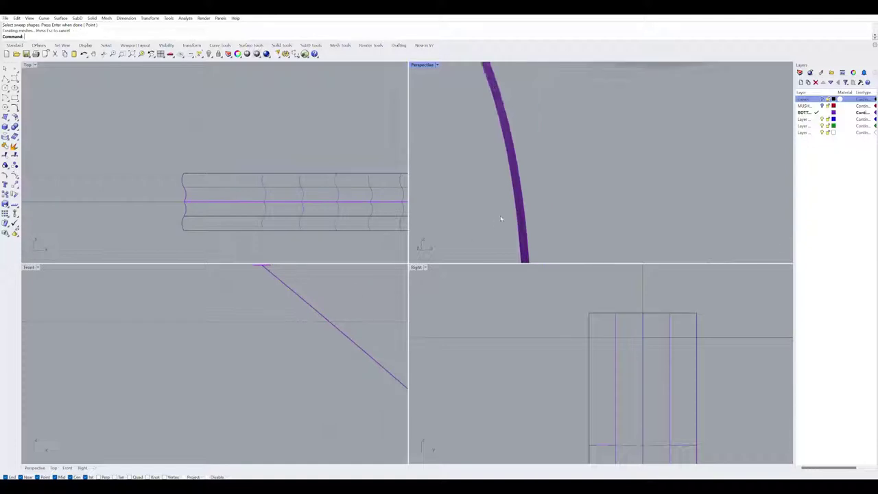
right_drag(529, 181, 559, 184)
scroll(558, 184, up, 10)
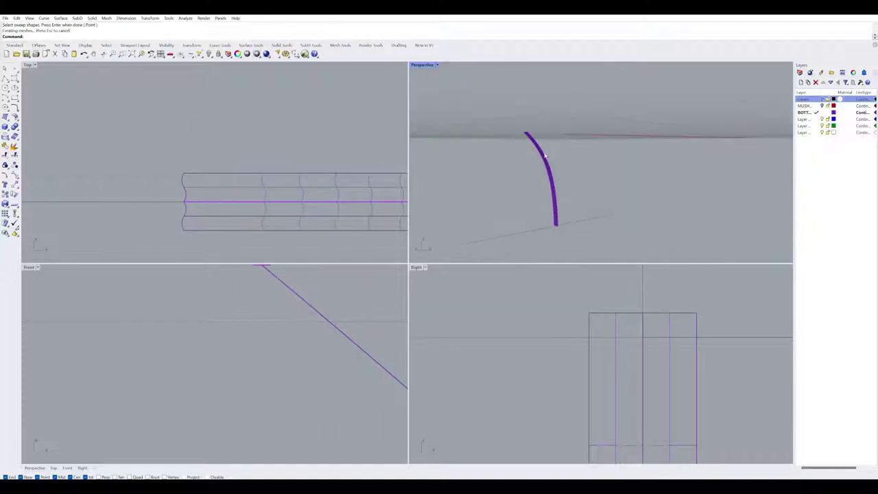
scroll(517, 115, down, 10)
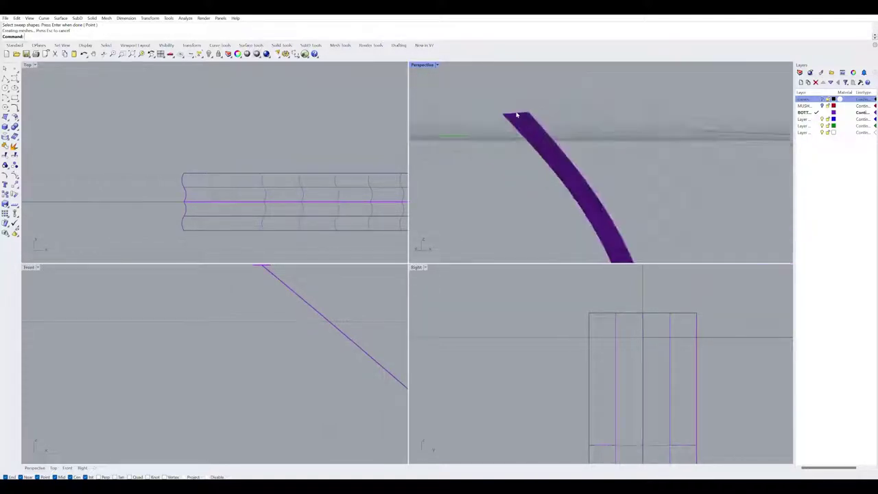
scroll(517, 116, up, 10)
scroll(469, 108, down, 10)
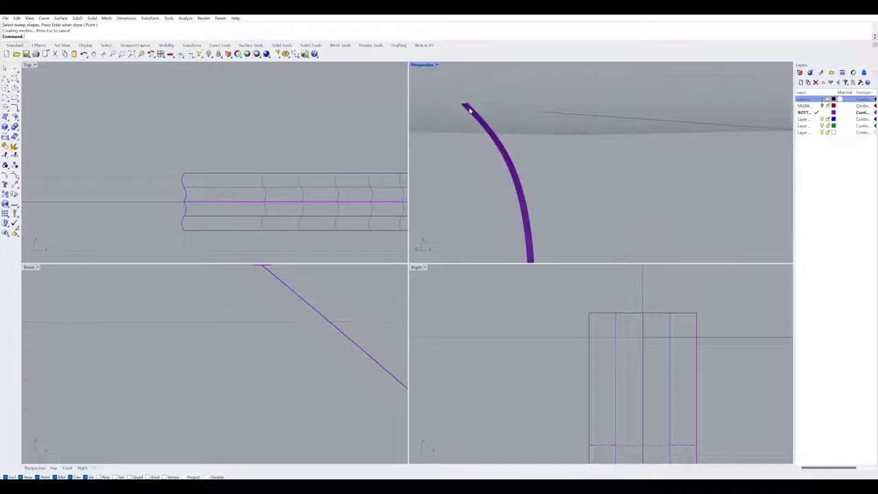
right_drag(470, 112, 522, 125)
scroll(607, 201, up, 5)
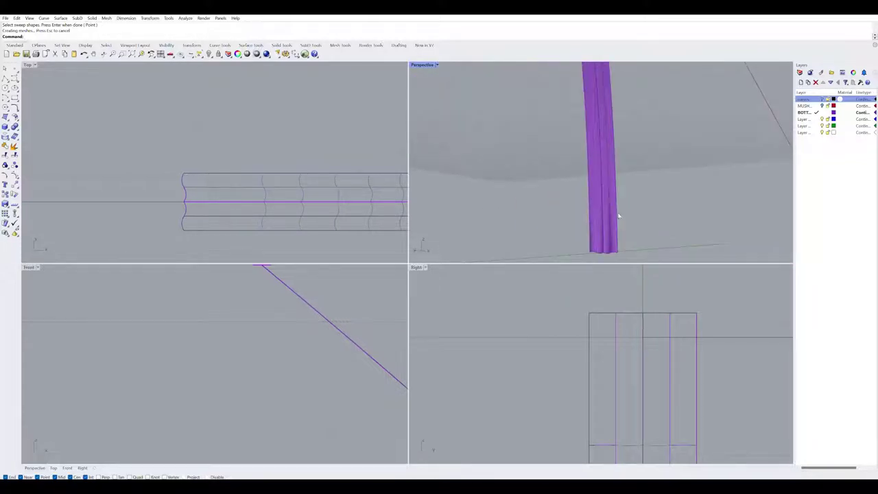
right_drag(708, 132, 702, 144)
Turn on the mushroom cap's layer and examine how the swept strip meets the underside of the cap
click(822, 106)
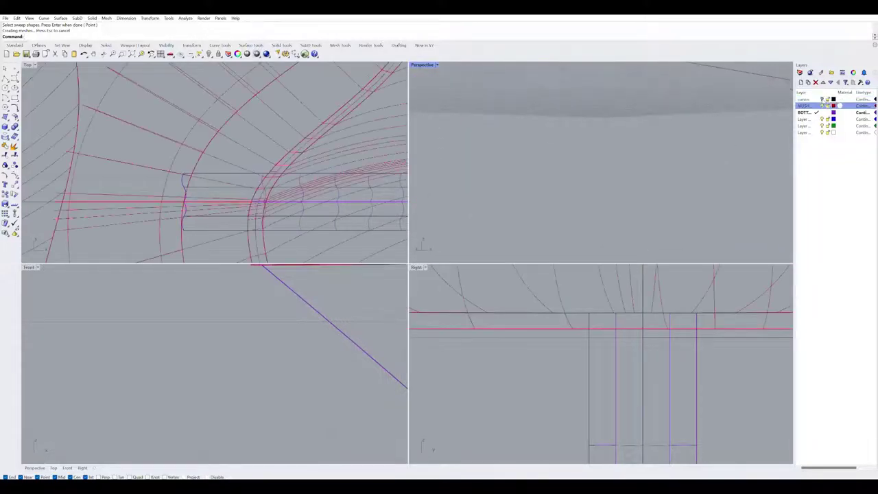
scroll(682, 183, down, 8)
scroll(682, 183, down, 5)
right_drag(682, 183, 672, 190)
scroll(626, 164, up, 9)
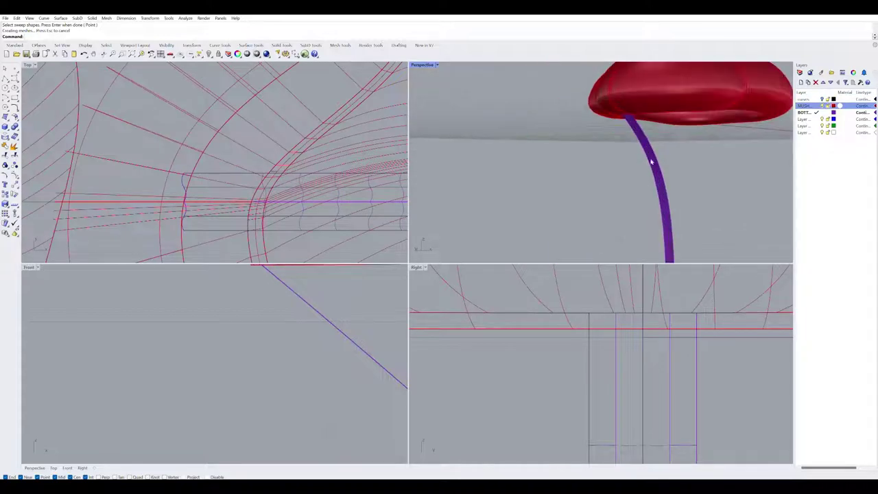
right_drag(651, 160, 665, 162)
scroll(662, 162, down, 2)
scroll(656, 162, up, 3)
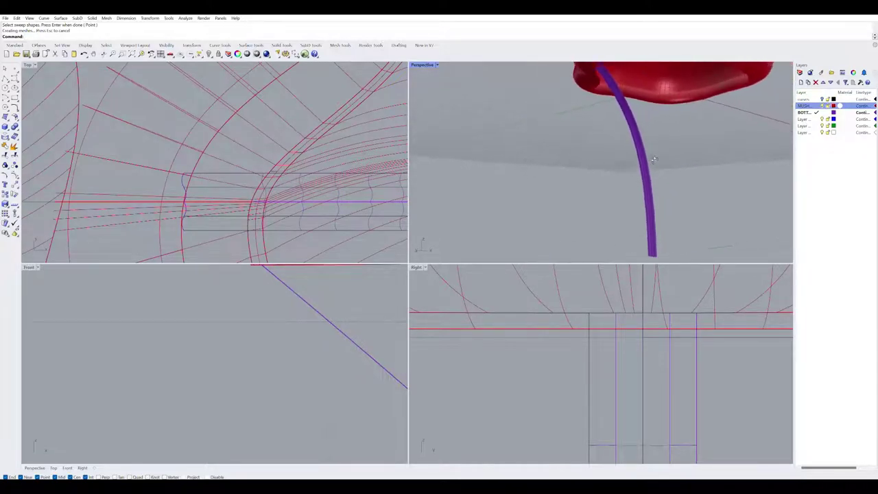
scroll(651, 163, down, 3)
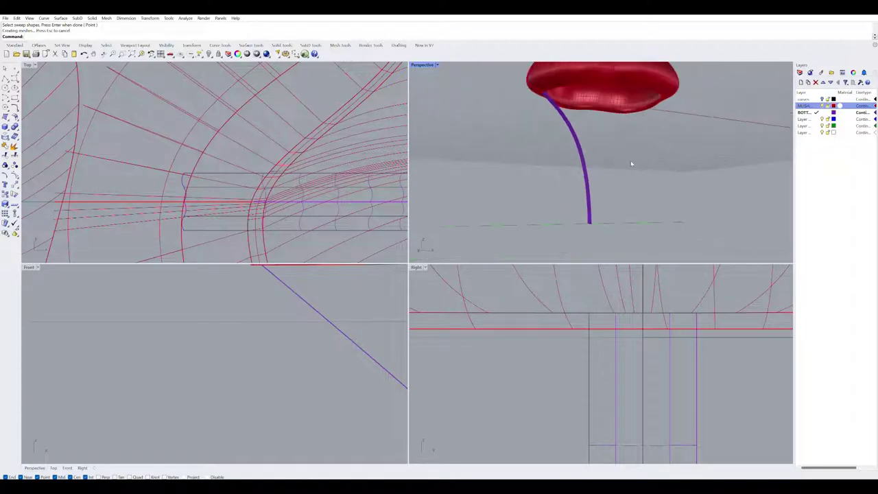
Create a polar array of the swept strip around the origin at the cap's centre, with 20 items over 360 degrees
click(590, 196)
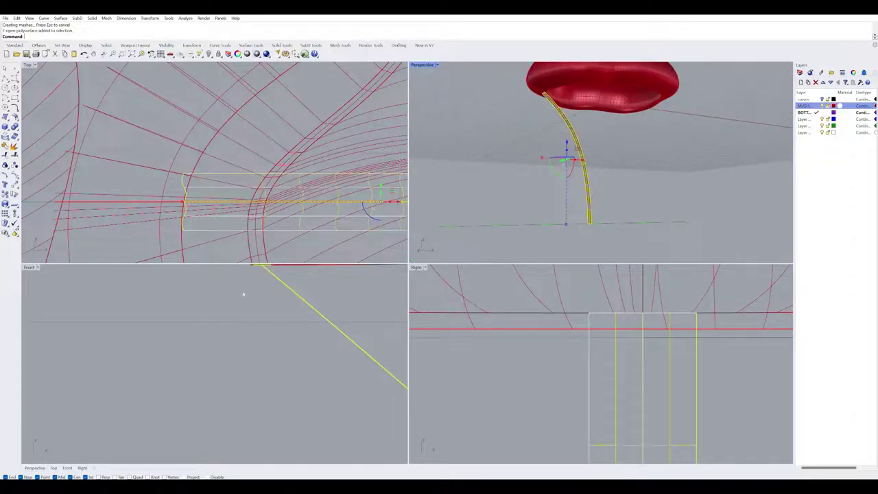
scroll(219, 174, down, 4)
scroll(332, 89, down, 3)
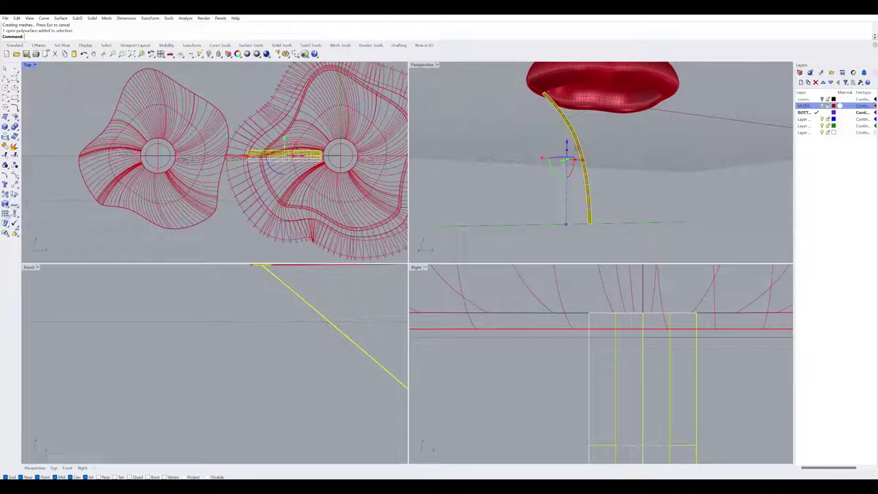
click(16, 214)
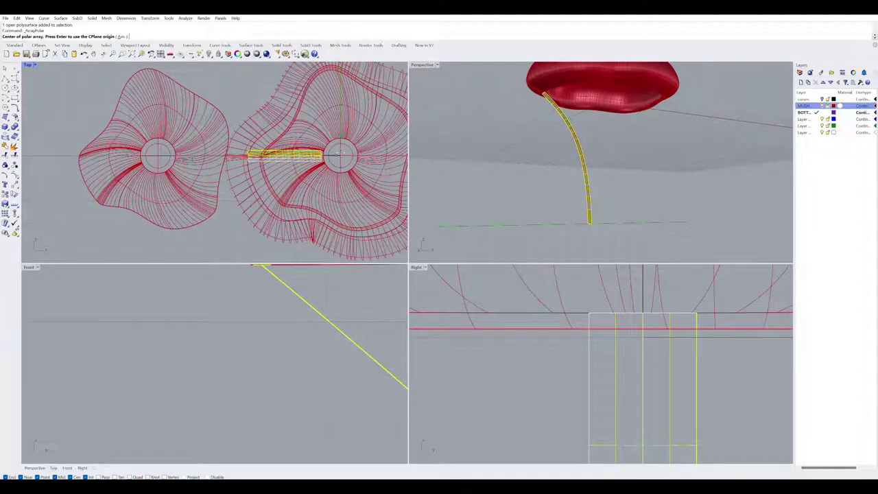
click(338, 153)
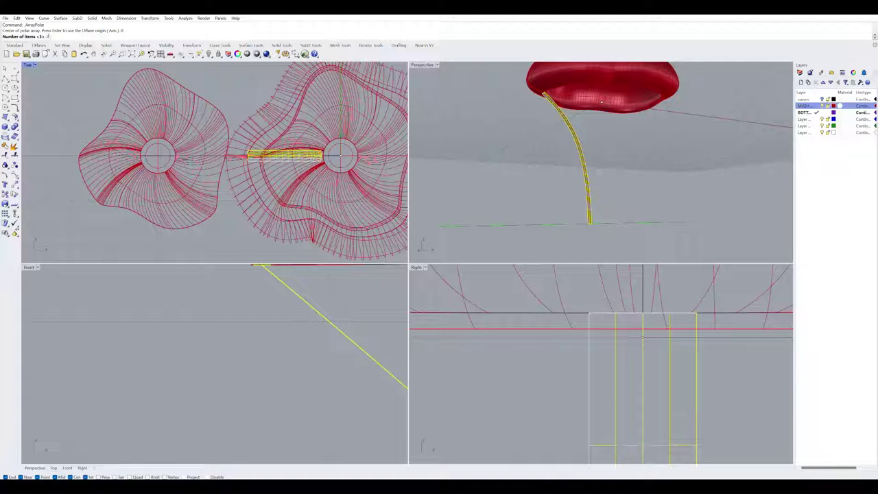
text(20)
key(Return)
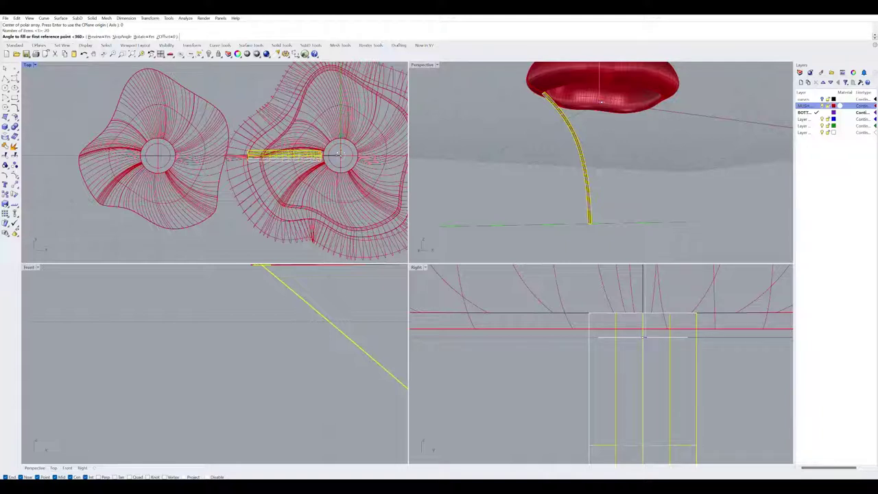
key(Return)
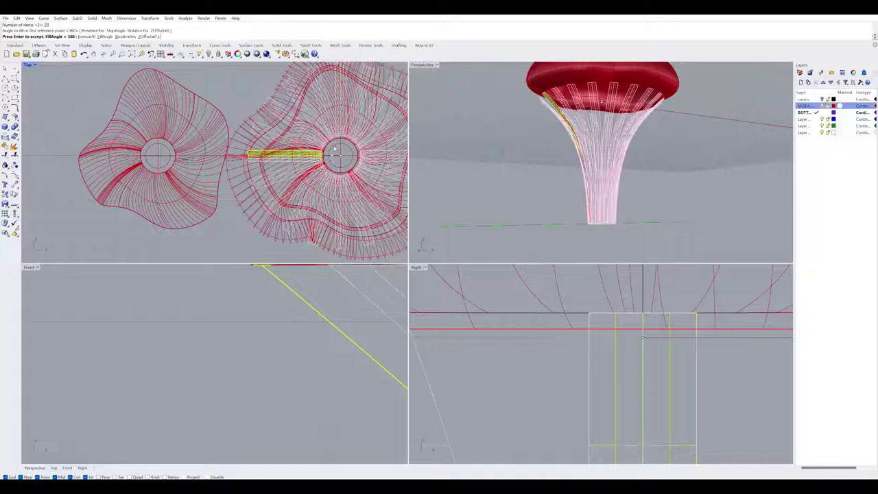
scroll(639, 177, up, 5)
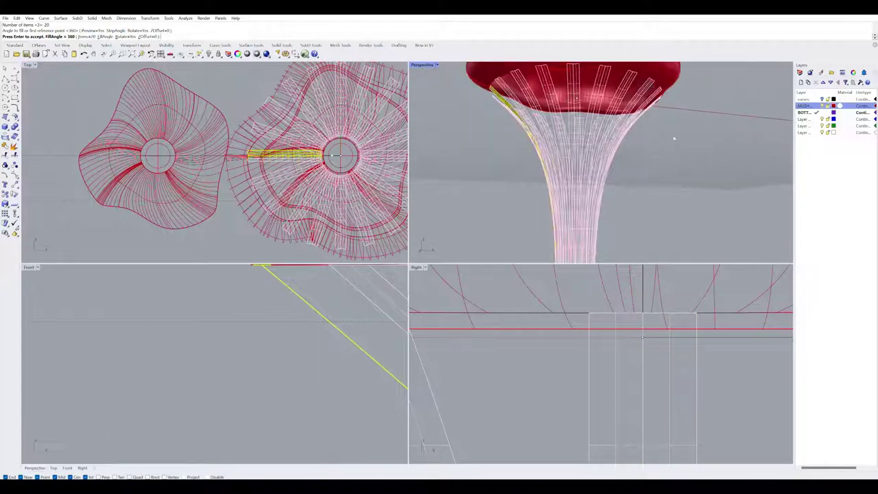
key(Return)
Examine the arrayed stem strips beneath the cap in the Perspective and Front views
scroll(570, 130, down, 3)
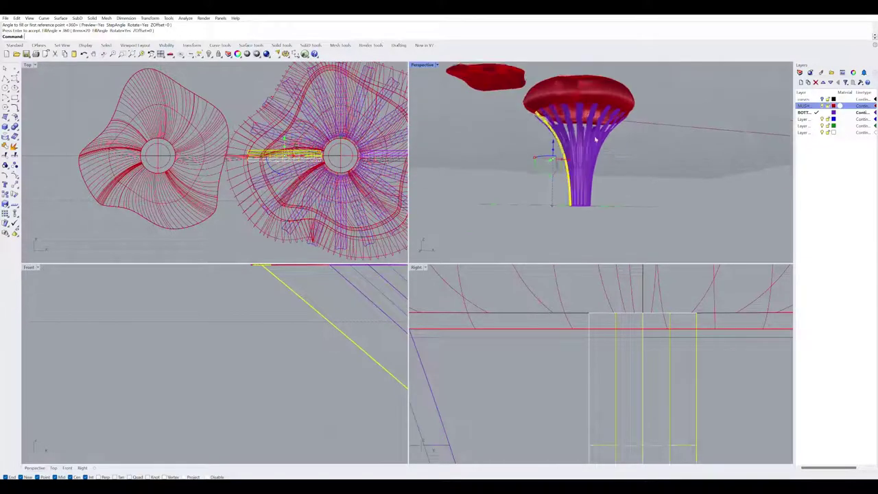
scroll(643, 129, up, 3)
scroll(649, 109, down, 3)
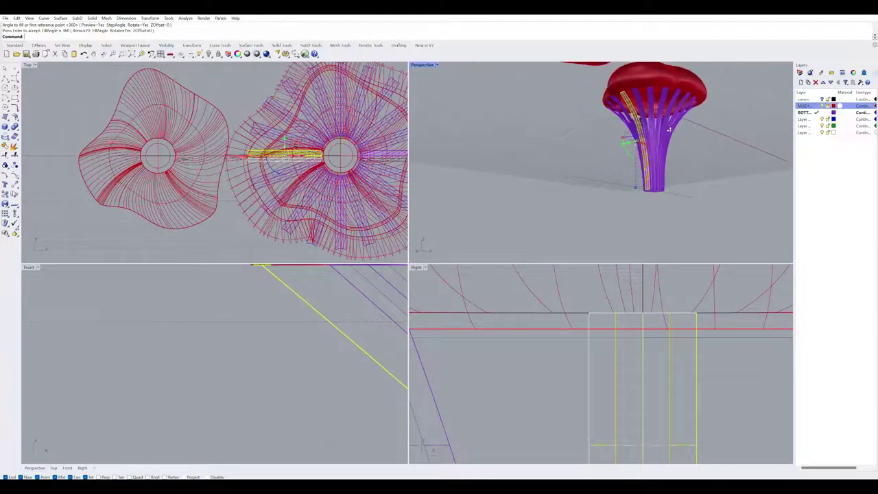
right_drag(648, 110, 565, 130)
scroll(640, 89, up, 4)
scroll(564, 129, down, 3)
scroll(509, 142, up, 7)
right_drag(508, 142, 525, 130)
scroll(523, 134, down, 3)
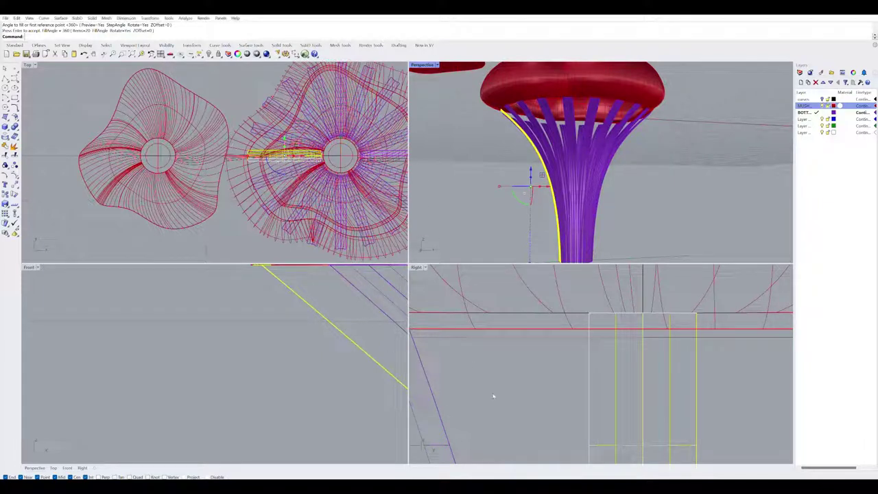
scroll(236, 314, down, 8)
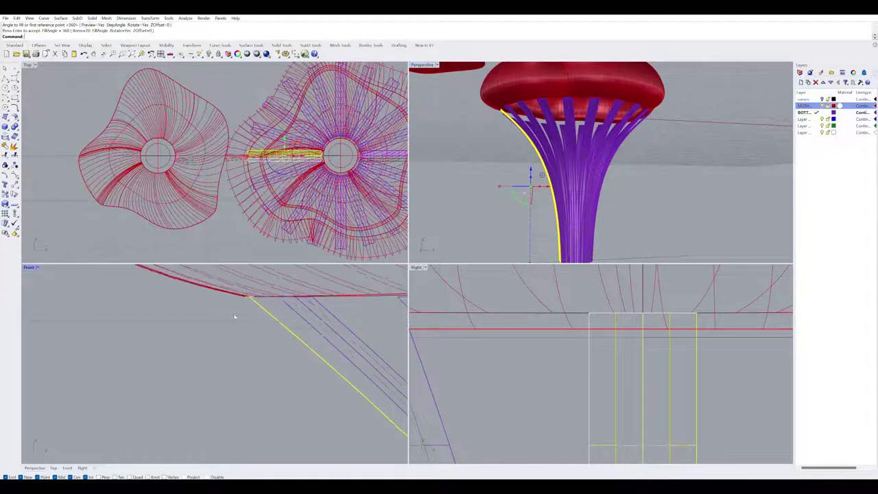